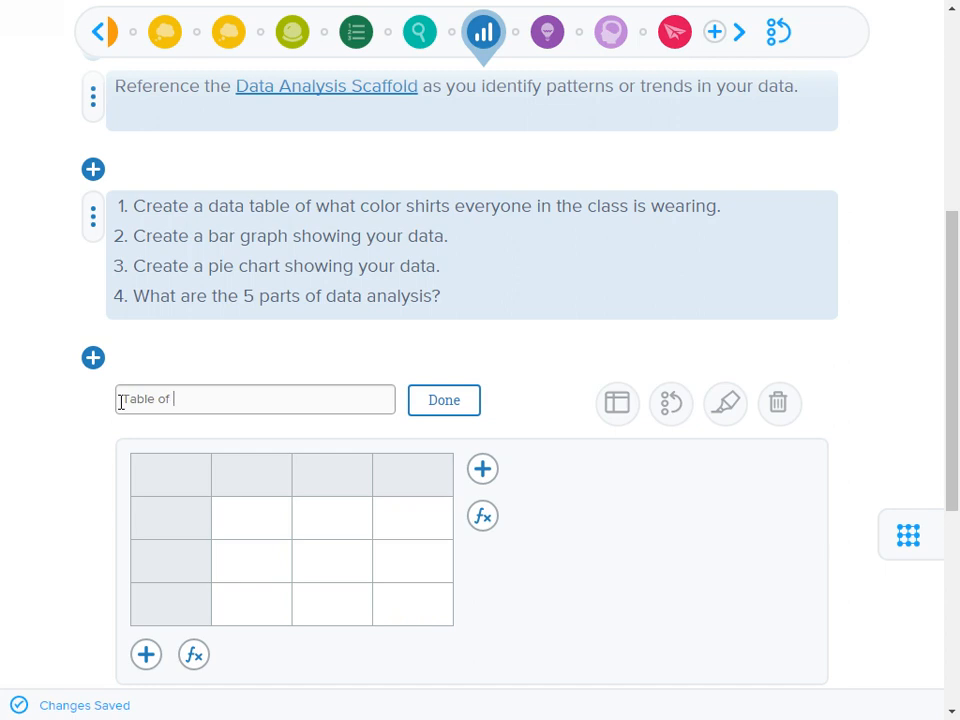
- Title the table "Table of Shirt Color" and head its second column "Number of People Wearing Shirts With Color"
text(hirt Color)
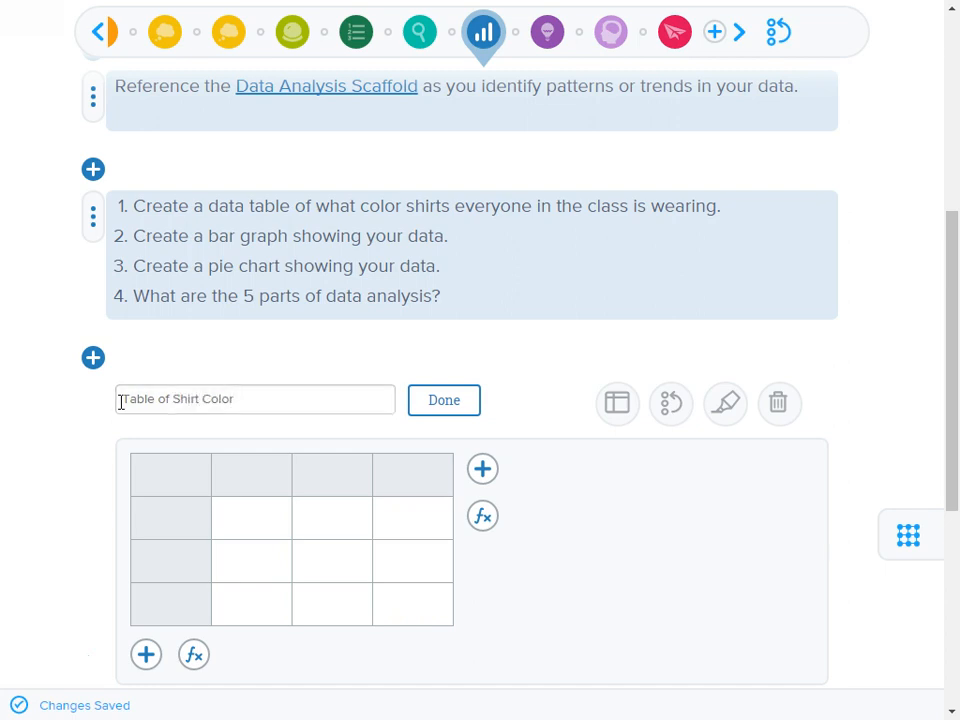
click(230, 470)
text(Number )
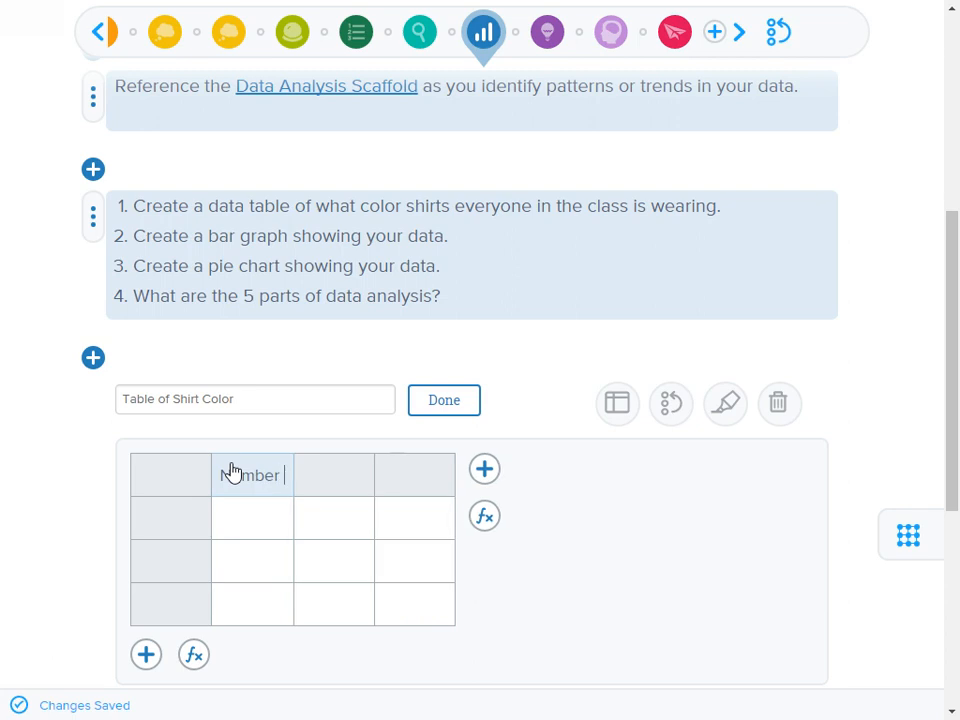
text(of People We)
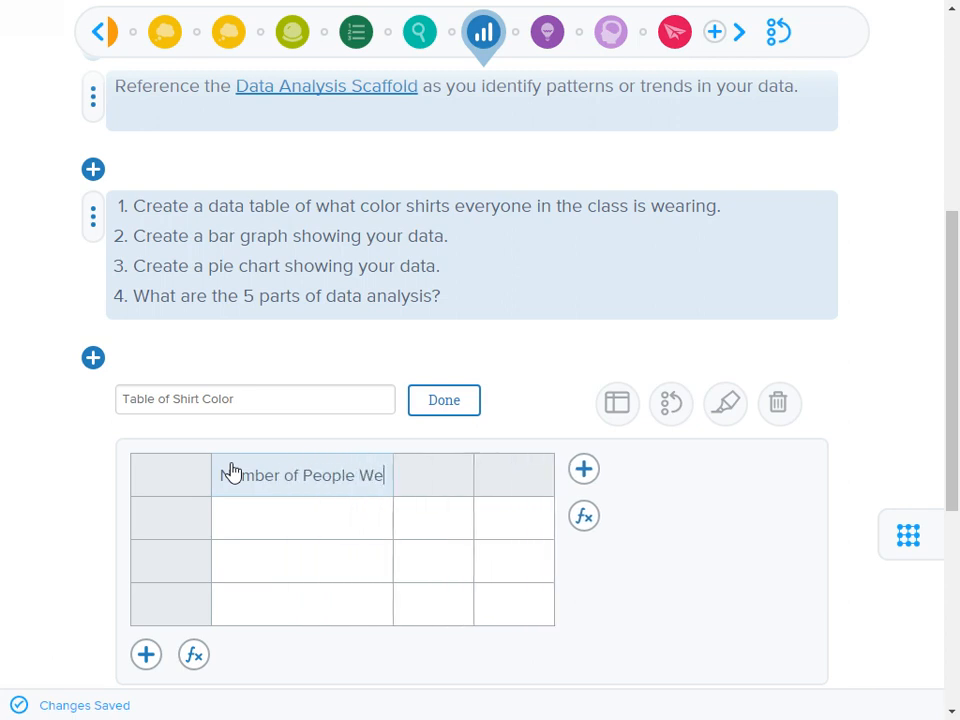
text(aring Shits)
key(BackSpace)
key(BackSpace)
text(ts W)
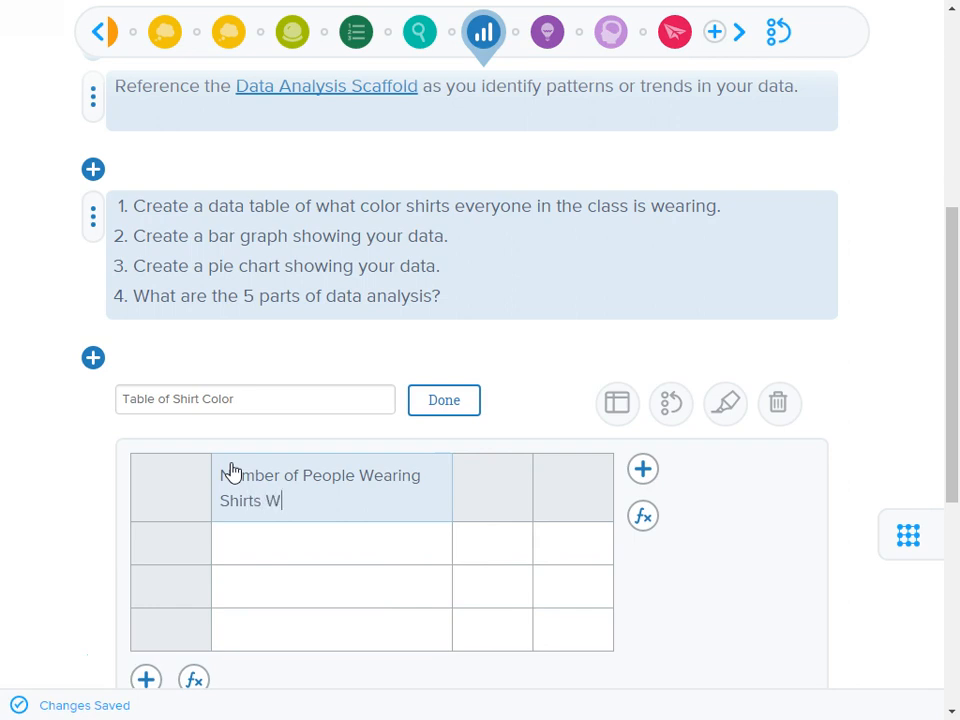
text(ith COlor)
key(BackSpace)
key(BackSpace)
text(olor)
- Label the table's three existing data rows Red, White and Blue in the first column
key(Tab)
key(Tab)
key(Tab)
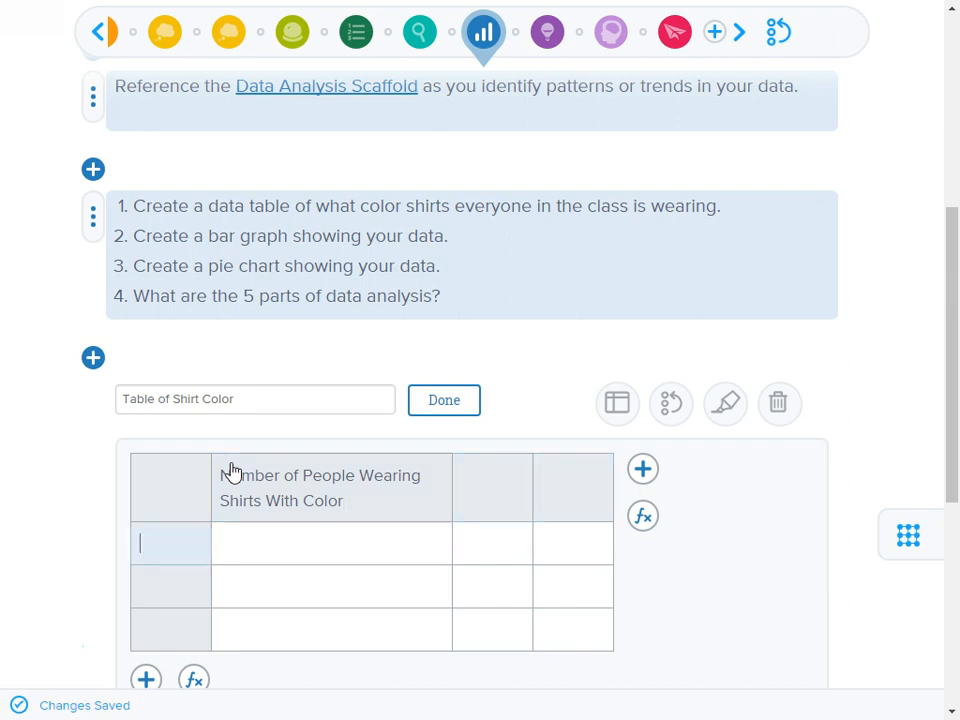
text(Red)
key(Tab)
key(Tab)
key(Tab)
key(Tab)
text(White)
key(Tab)
key(Tab)
key(Tab)
key(Tab)
text(Blue)
key(Tab)
key(Tab)
key(Tab)
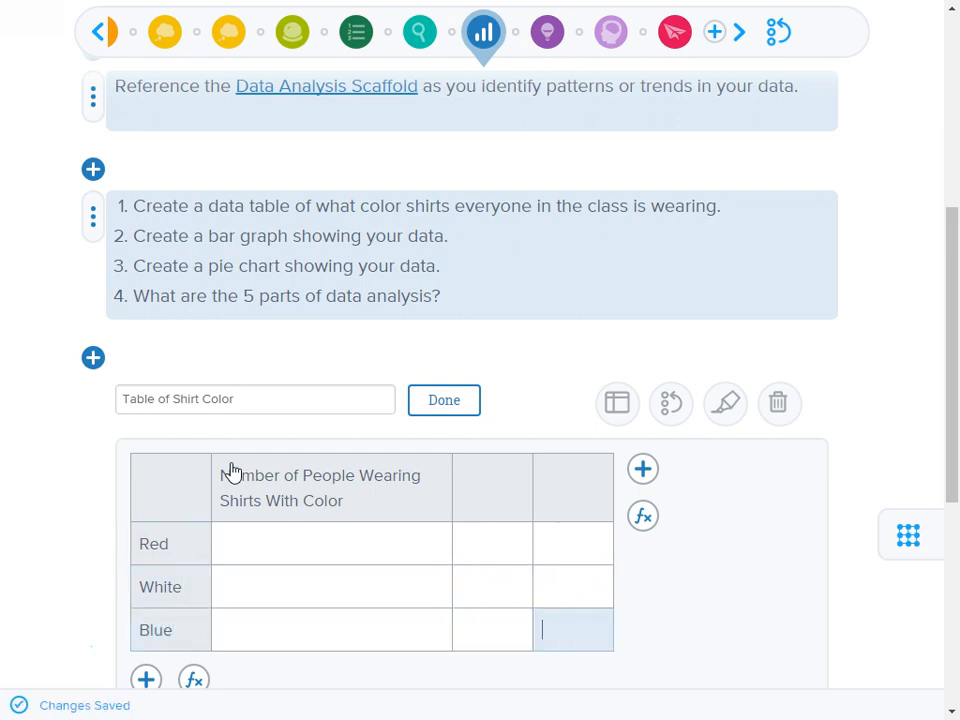
- Add two rows at the end of the table and label them Green and Black
scroll(233, 471, down, 5)
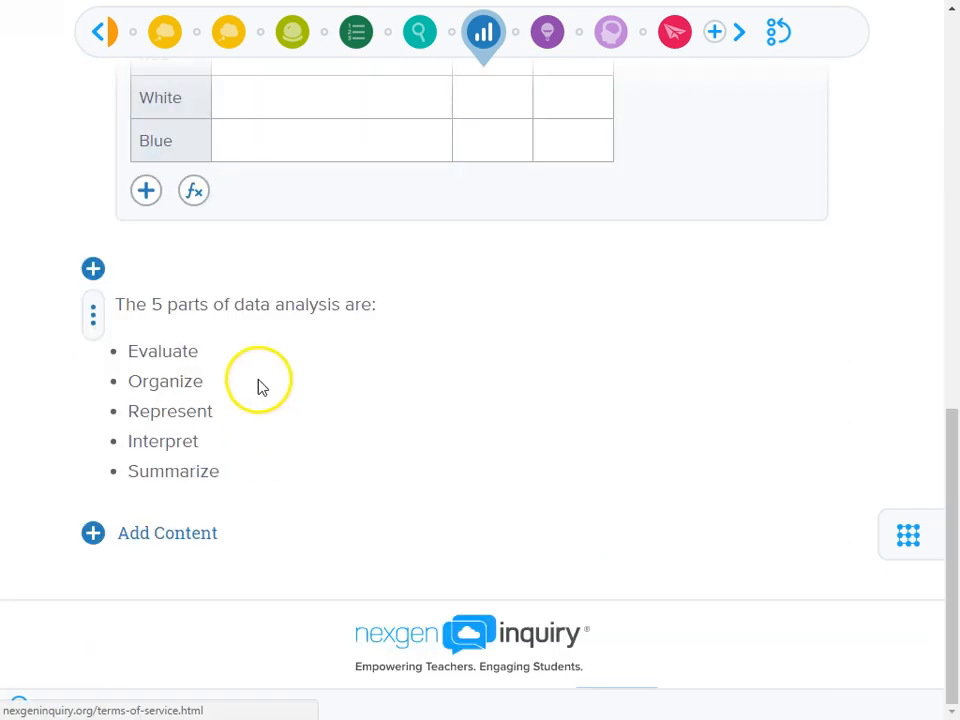
scroll(257, 386, up, 2)
click(146, 282)
click(150, 285)
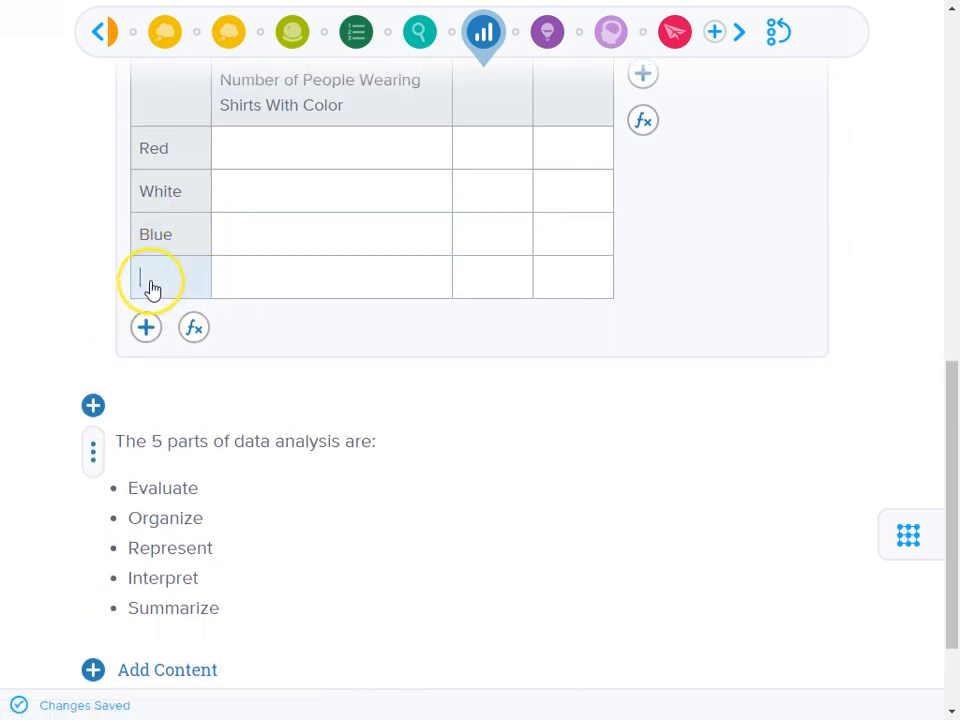
text(Green)
key(Tab)
key(Tab)
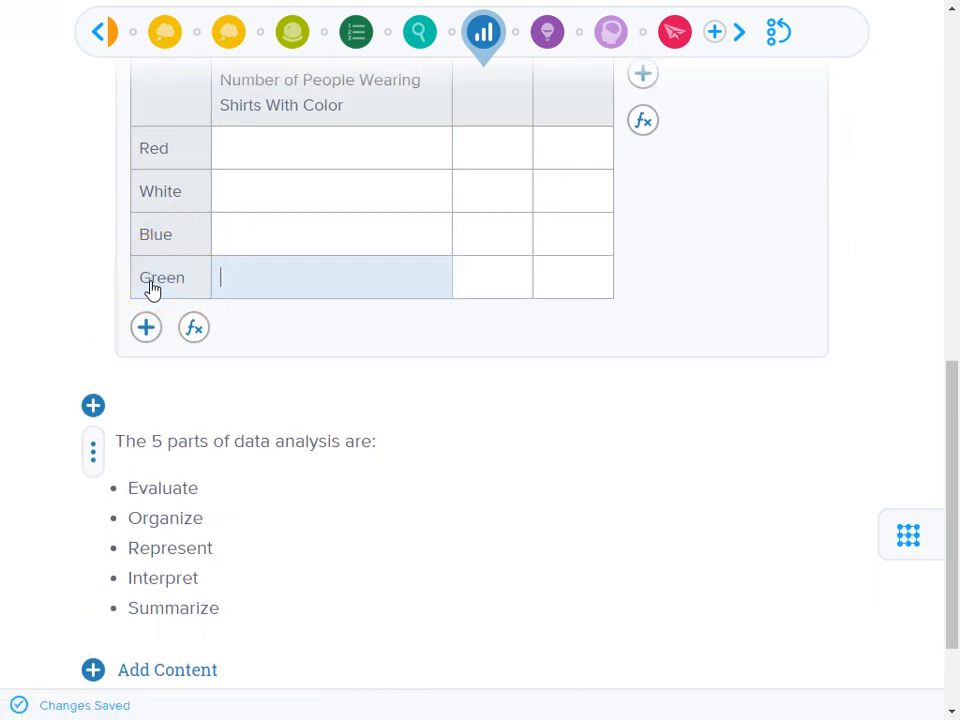
click(146, 327)
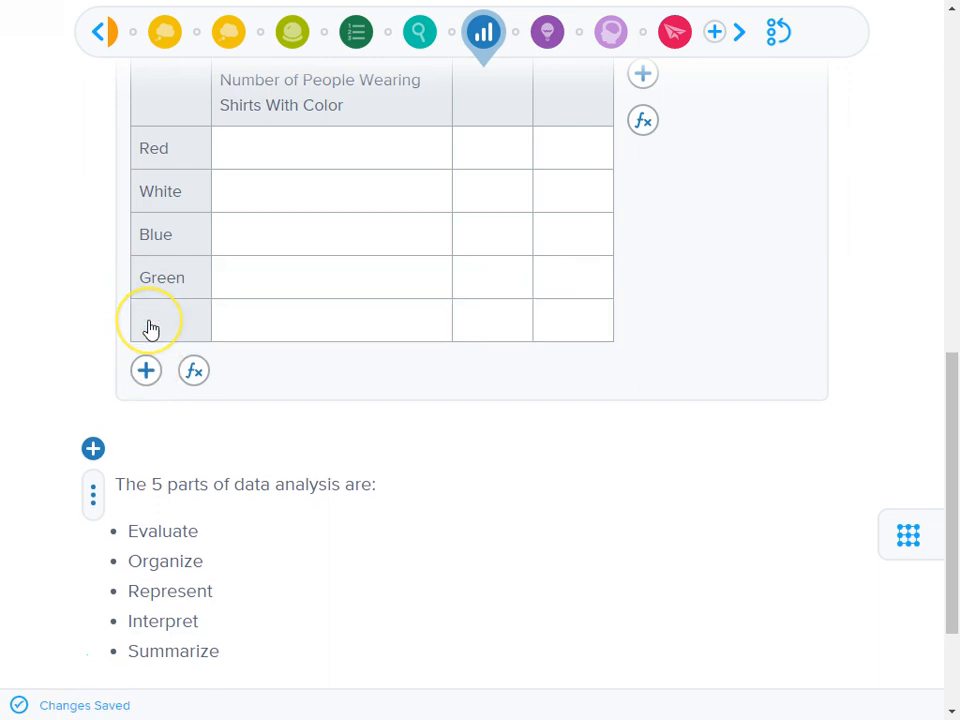
text(Black)
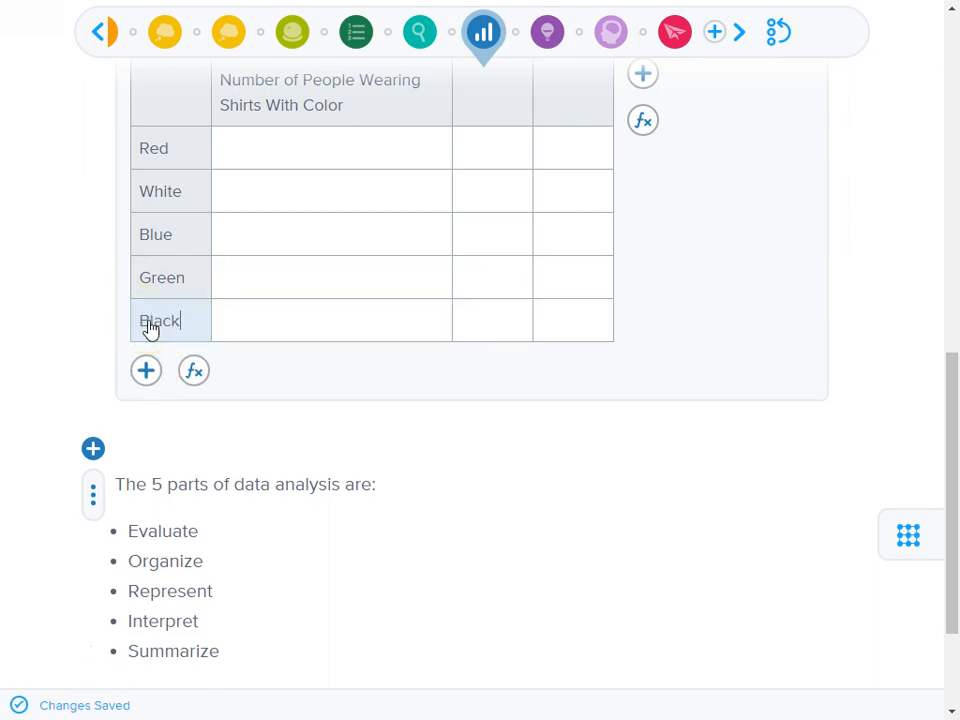
- Fill in the number of people per shirt color: Red 2, White 4, Blue 6, Green 1 and Black 10
scroll(296, 293, up, 1)
click(250, 246)
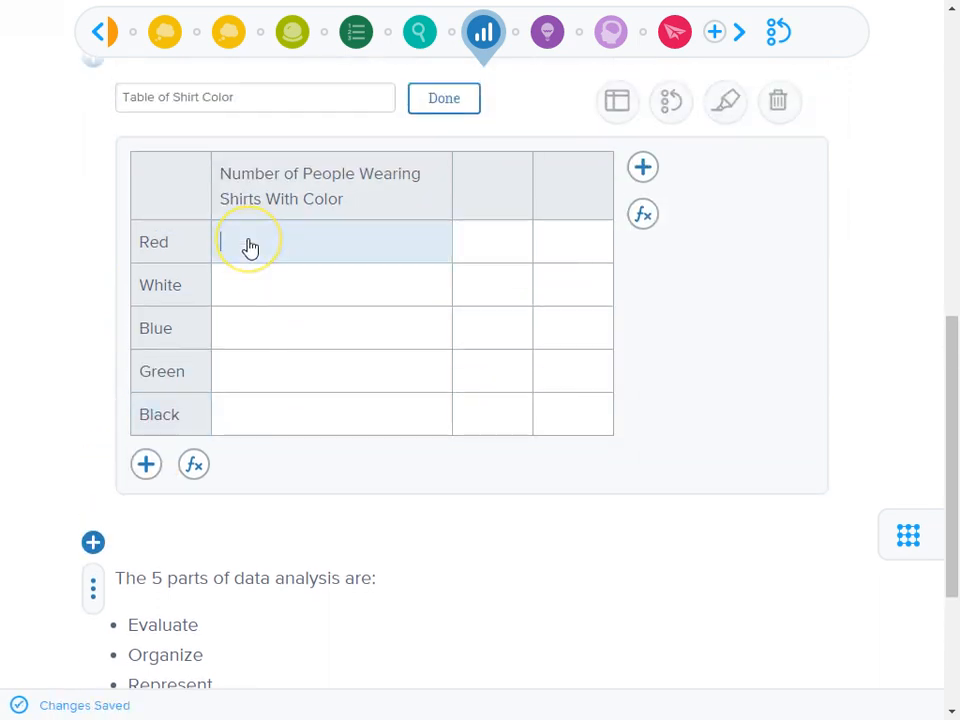
text(2)
key(Tab)
key(Tab)
key(Tab)
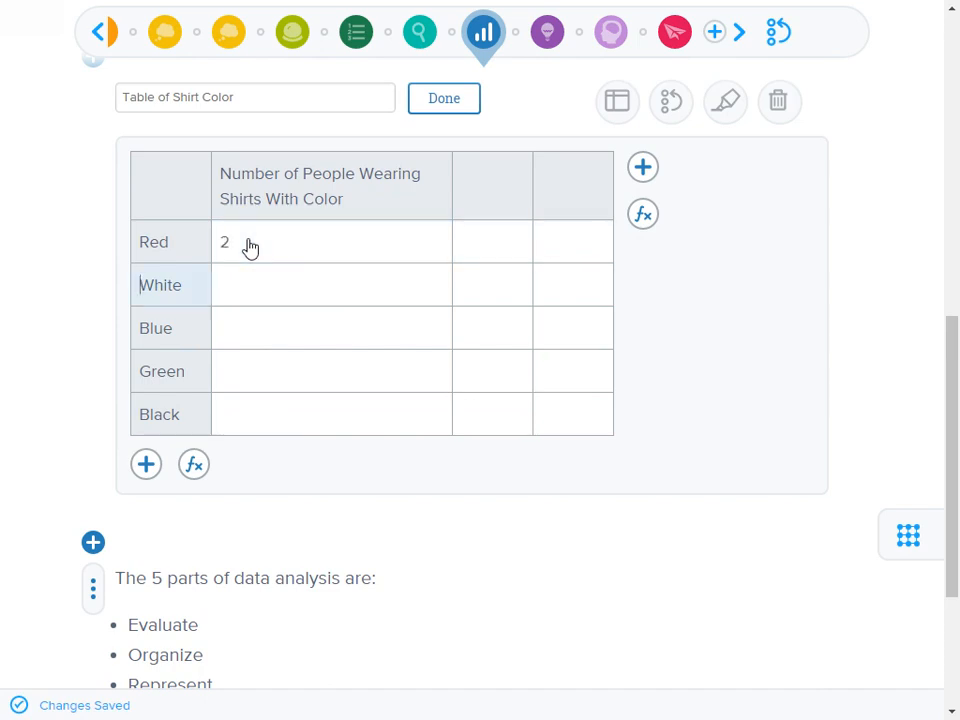
key(Tab)
text(4)
key(Tab)
key(Tab)
key(Tab)
key(Tab)
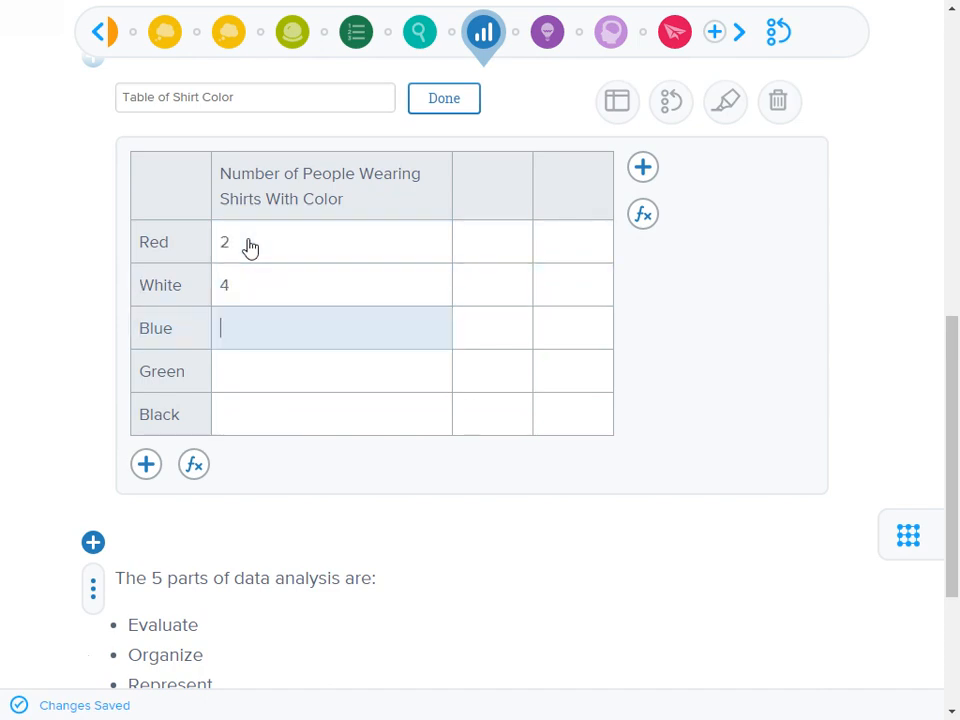
text(6)
key(Tab)
key(Tab)
key(Tab)
key(Tab)
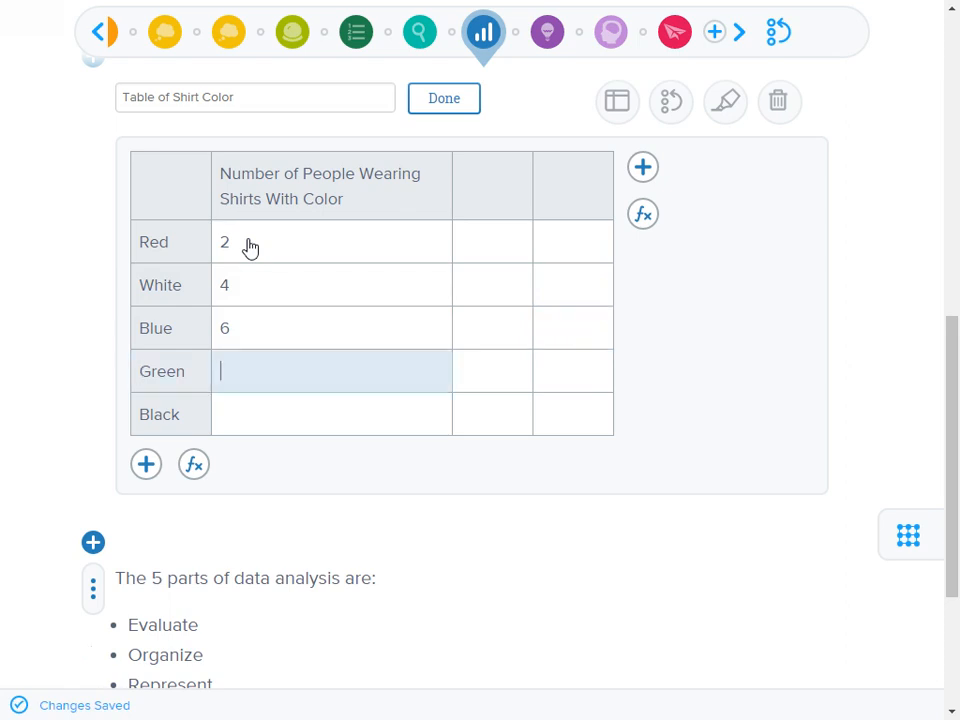
key(Tab)
key(Tab)
key(Tab)
key(Tab)
text(10)
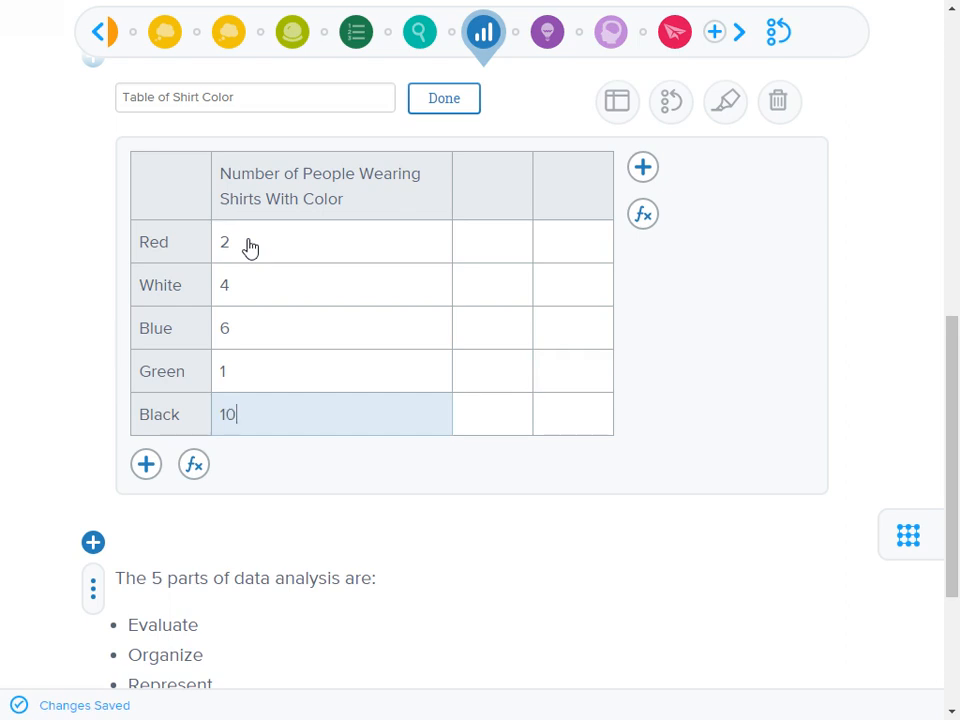
- Delete the table's two empty columns and finish editing the table
scroll(272, 242, up, 2)
scroll(343, 253, down, 1)
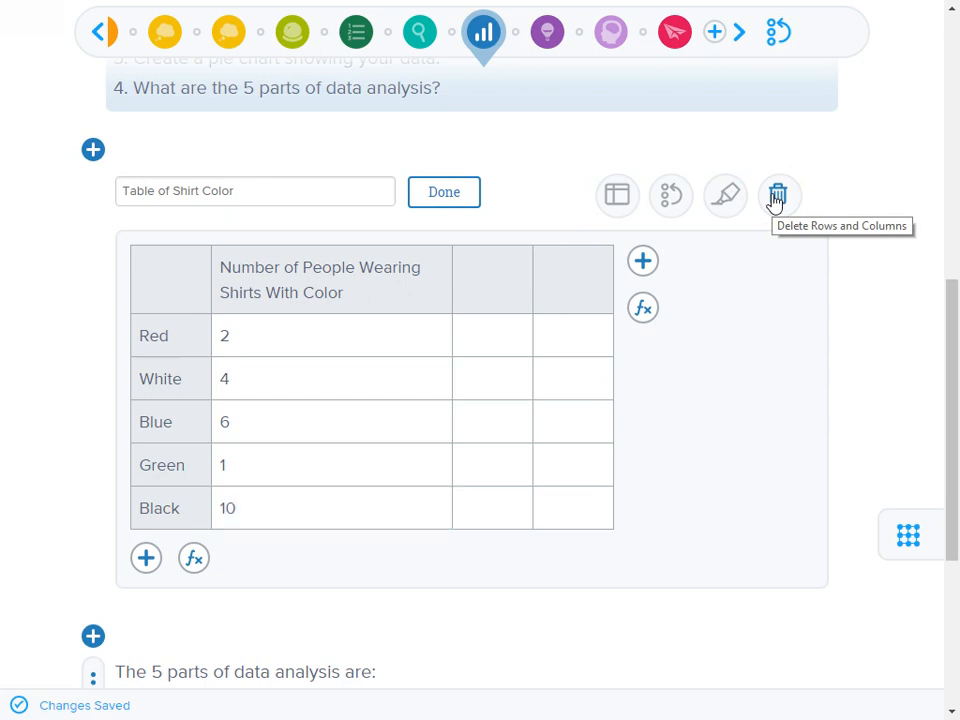
click(777, 197)
click(522, 345)
click(523, 296)
click(523, 300)
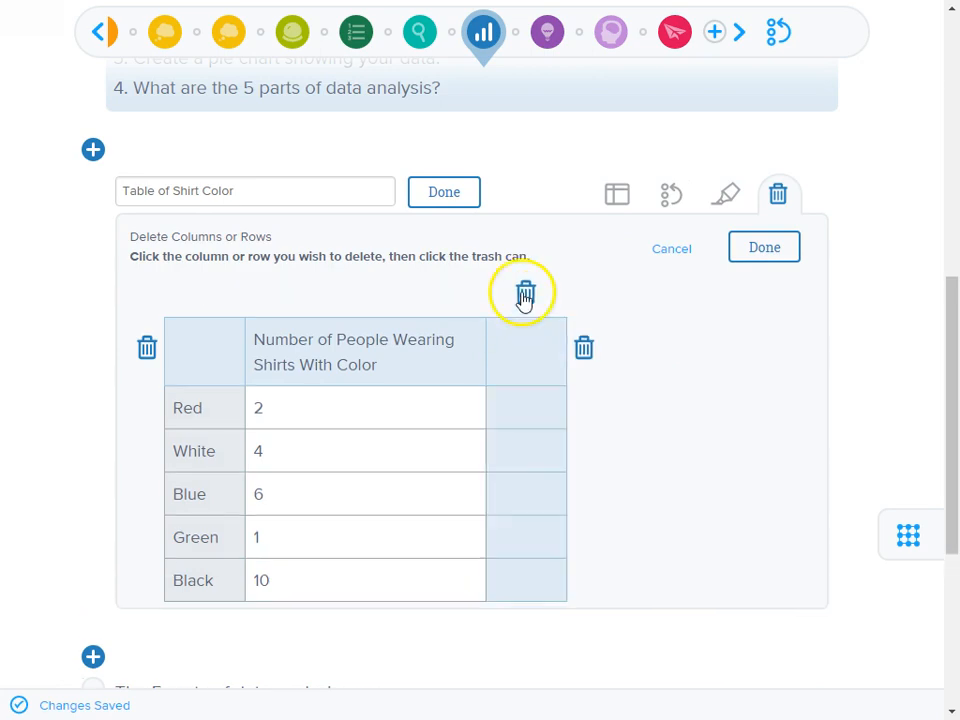
click(523, 295)
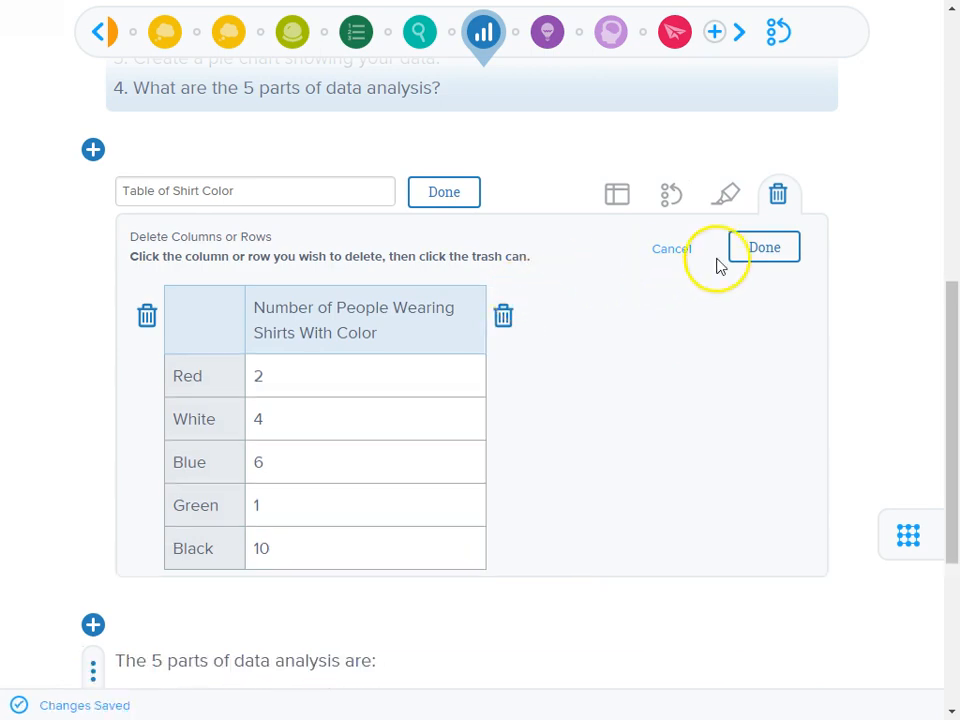
click(765, 252)
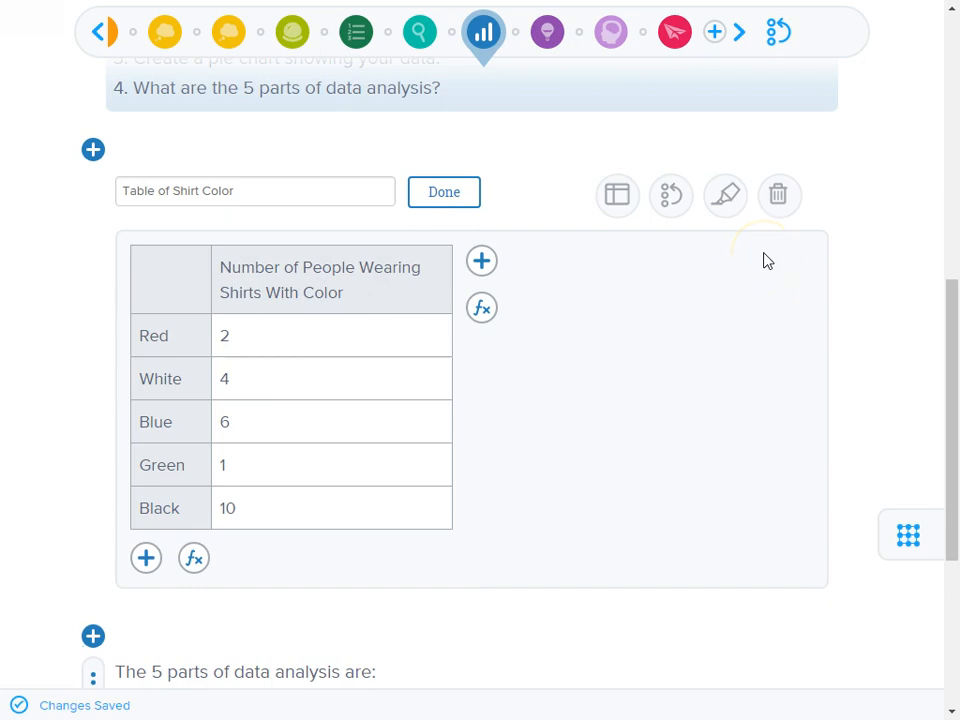
click(697, 263)
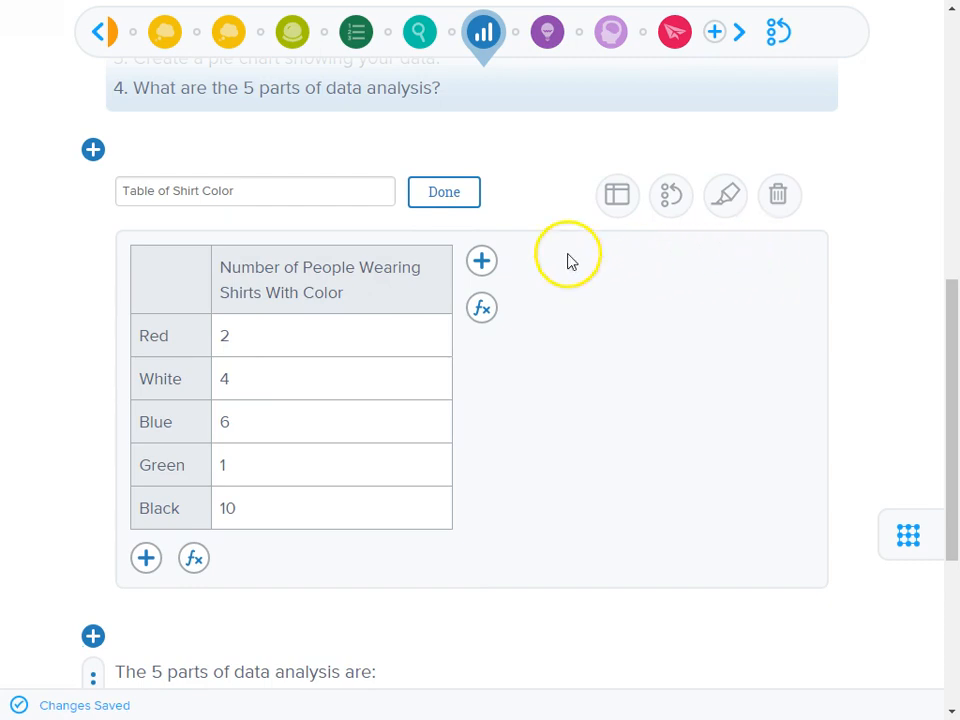
click(443, 193)
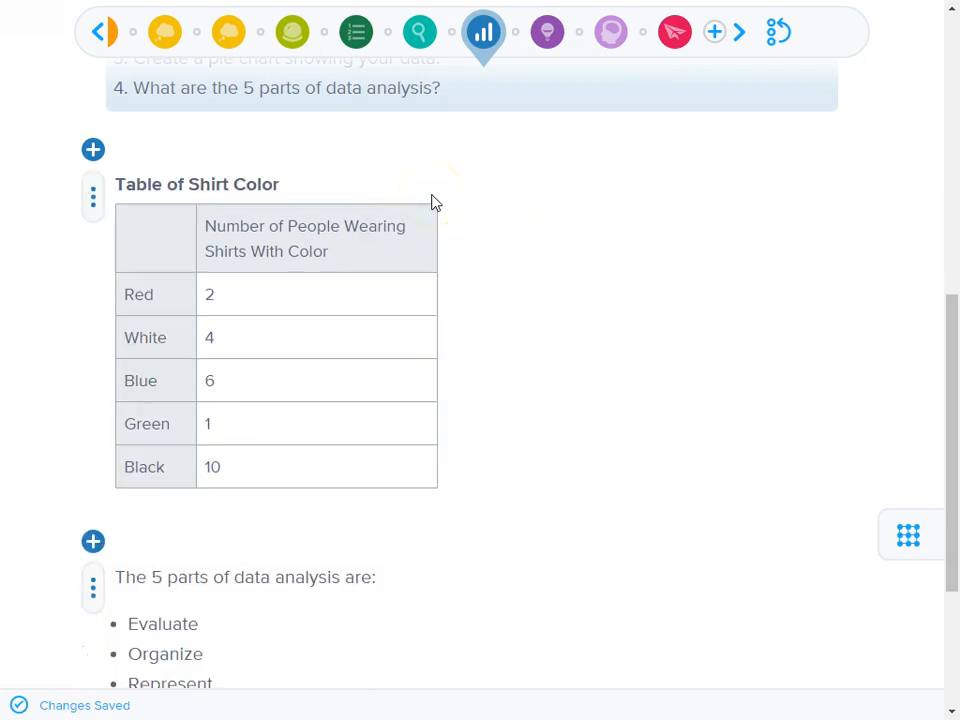
- Insert a bar or column chart directly below the table, title it "Graph of Shirt Color", and finish editing it
click(370, 222)
scroll(180, 421, up, 1)
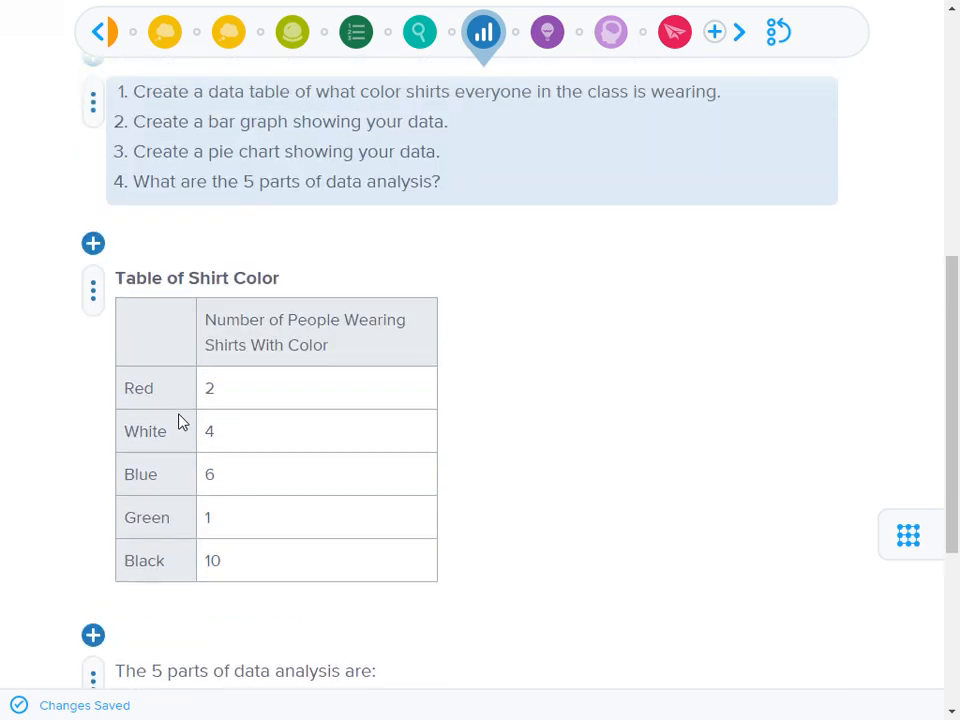
scroll(180, 421, down, 2)
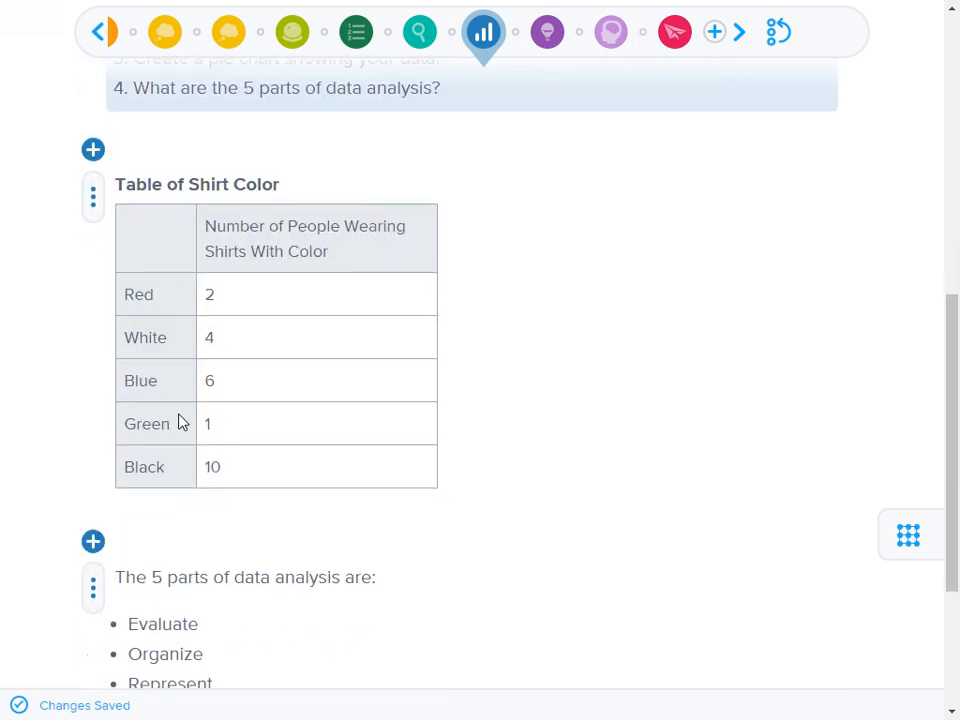
scroll(180, 421, up, 1)
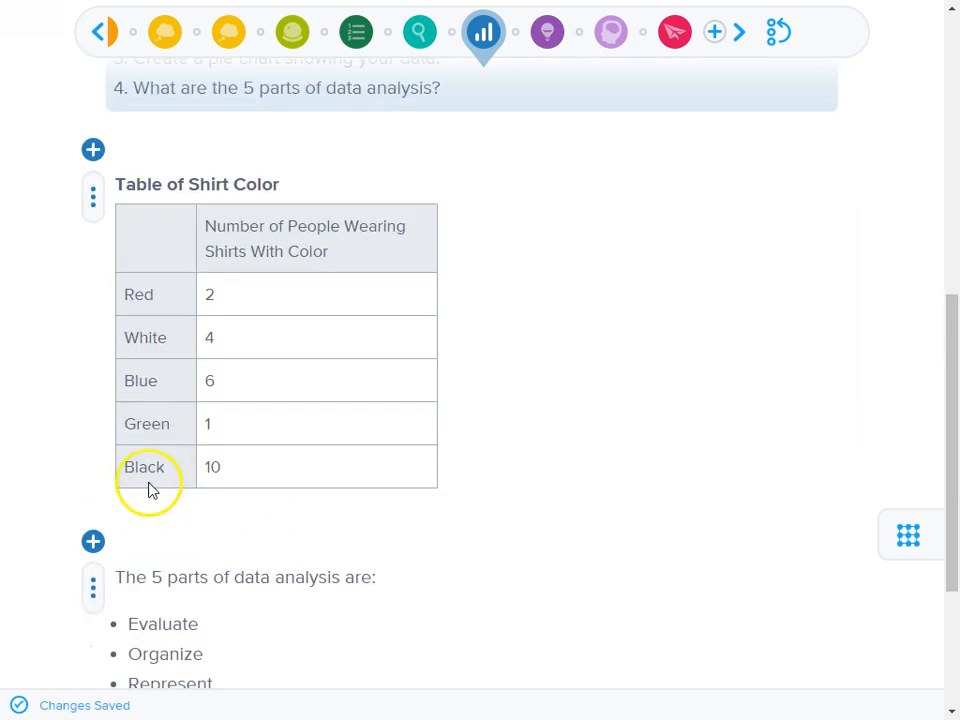
click(94, 542)
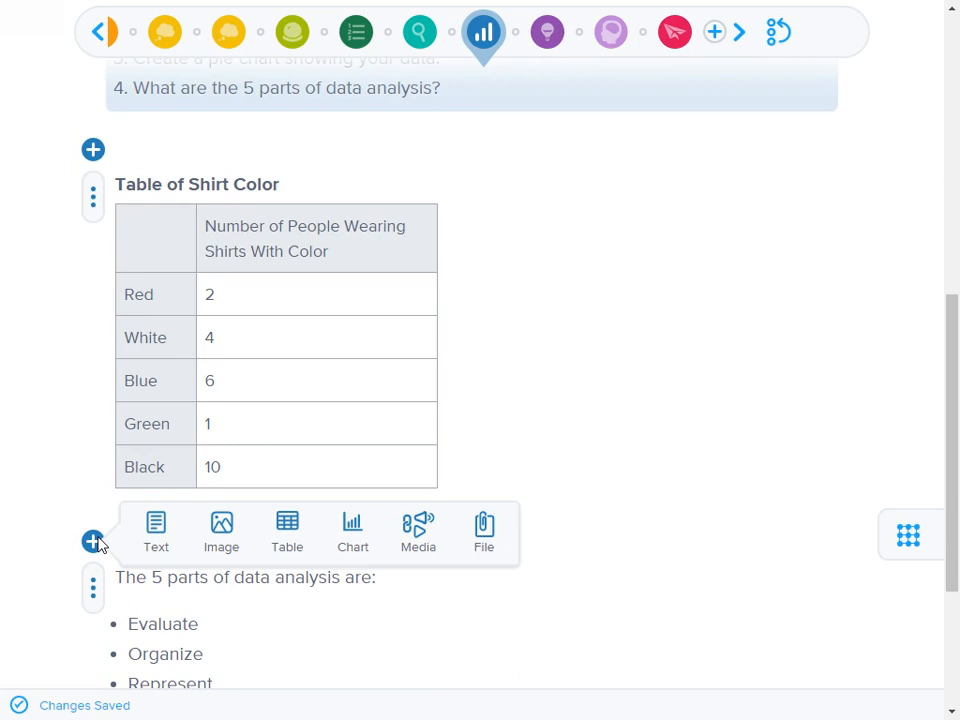
click(342, 543)
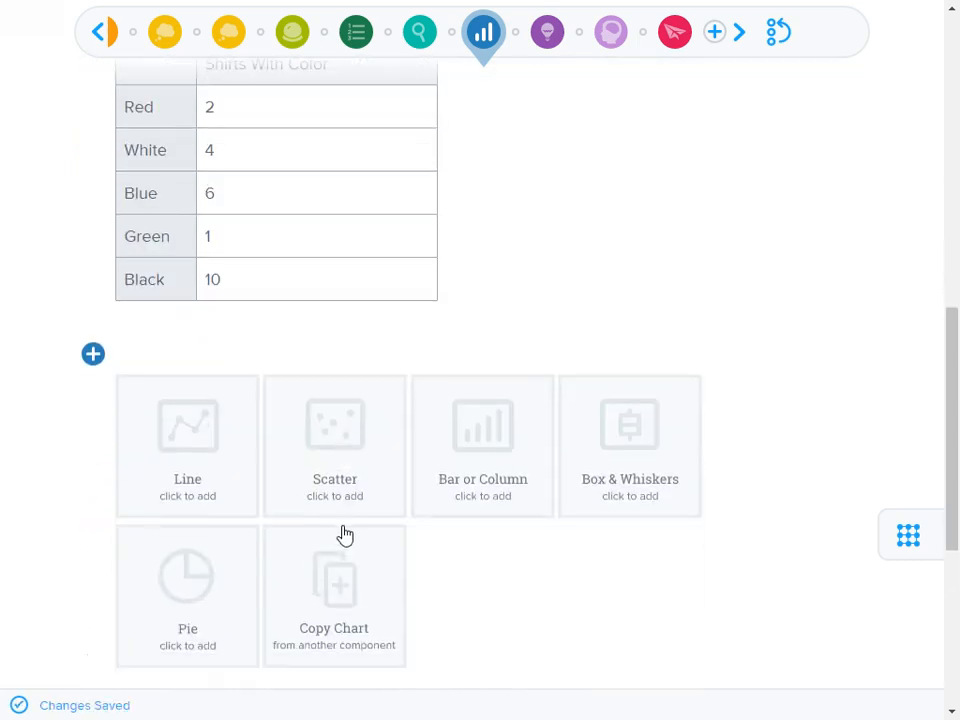
click(480, 497)
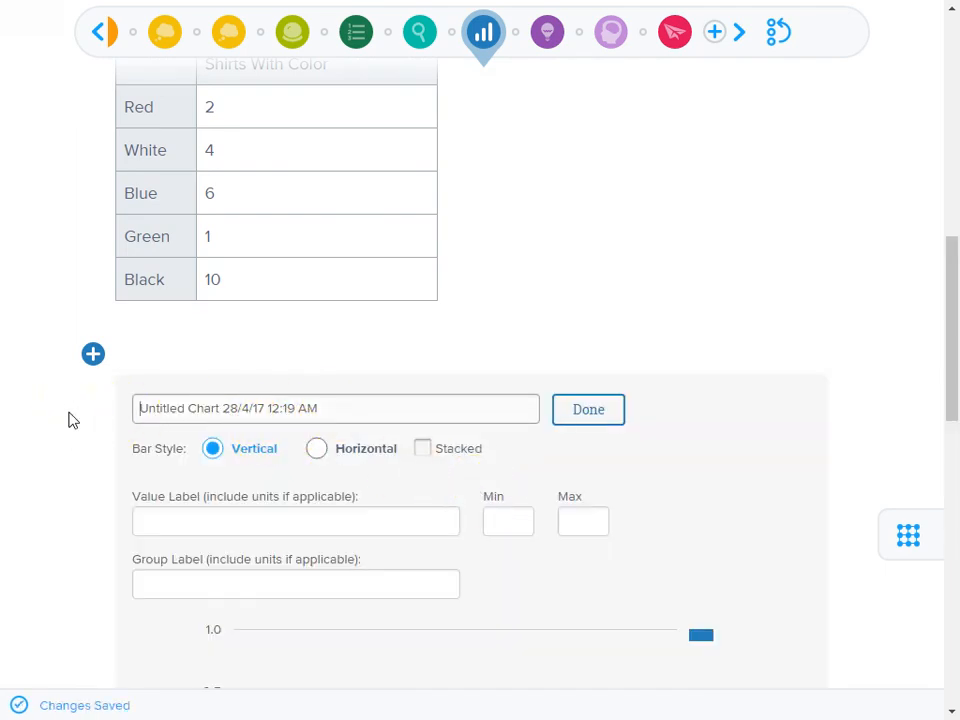
text(Graph of Shirt Color)
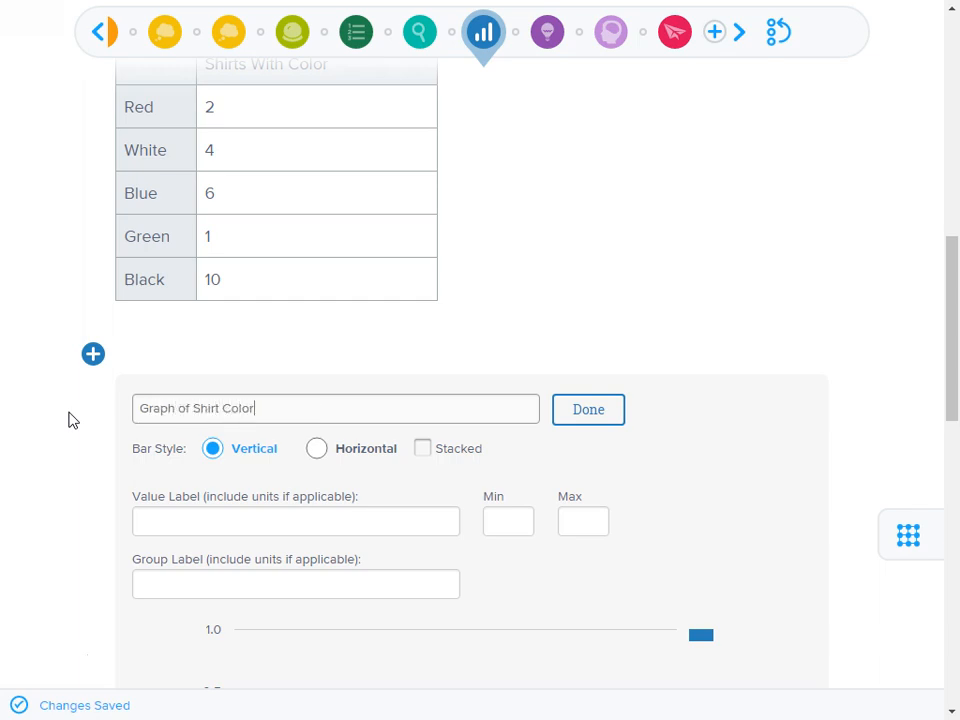
click(592, 418)
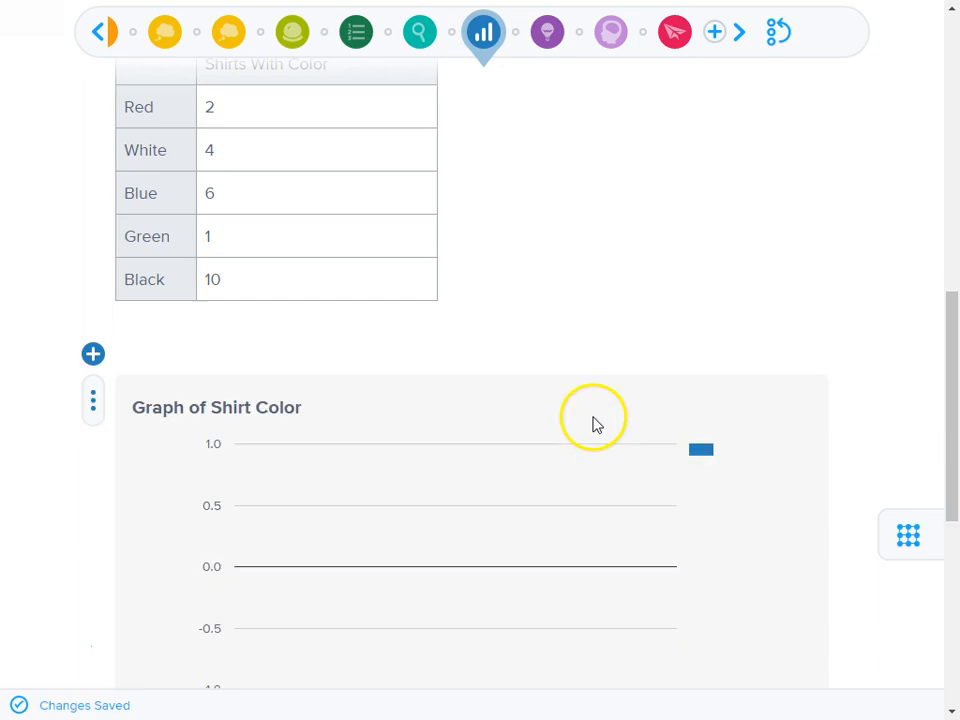
- Reopen the "Graph of Shirt Color" chart for editing
scroll(457, 414, down, 5)
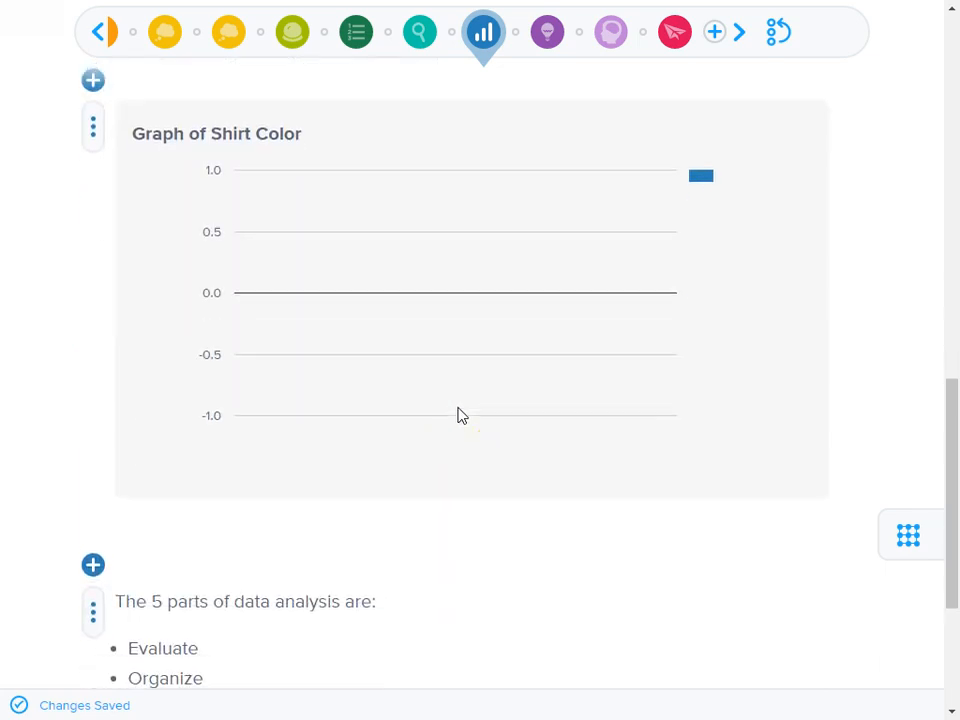
scroll(457, 414, up, 4)
click(131, 324)
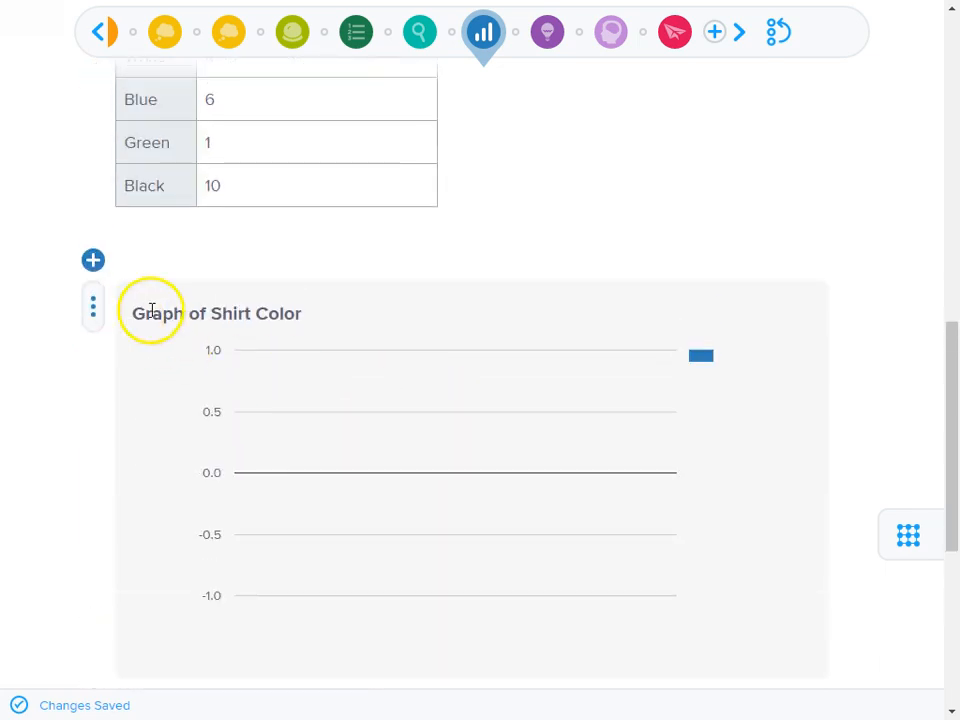
scroll(151, 311, up, 2)
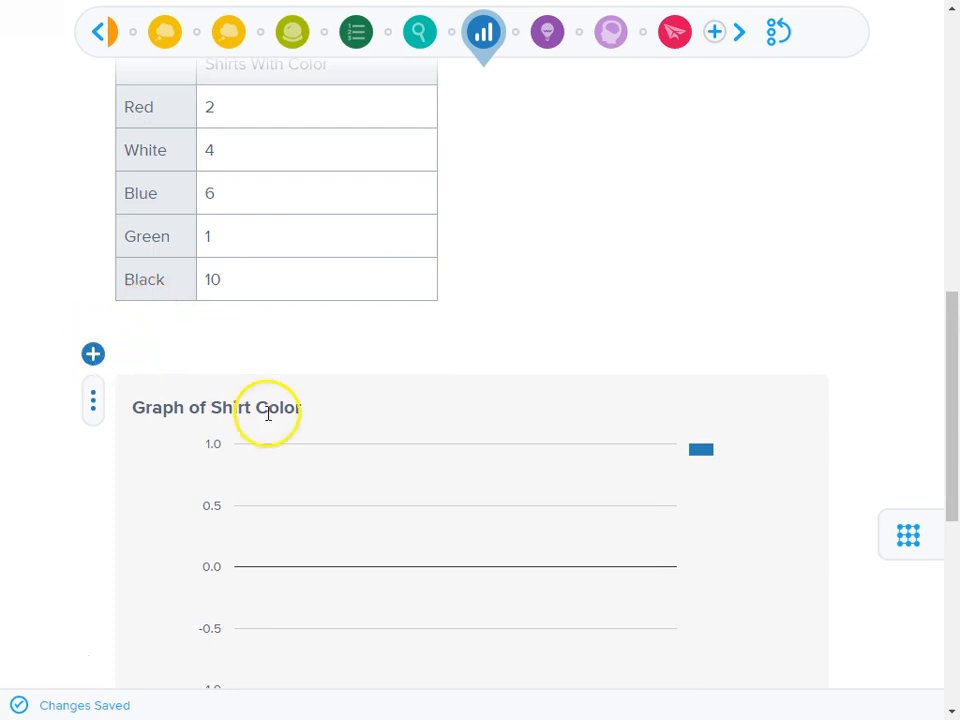
click(93, 420)
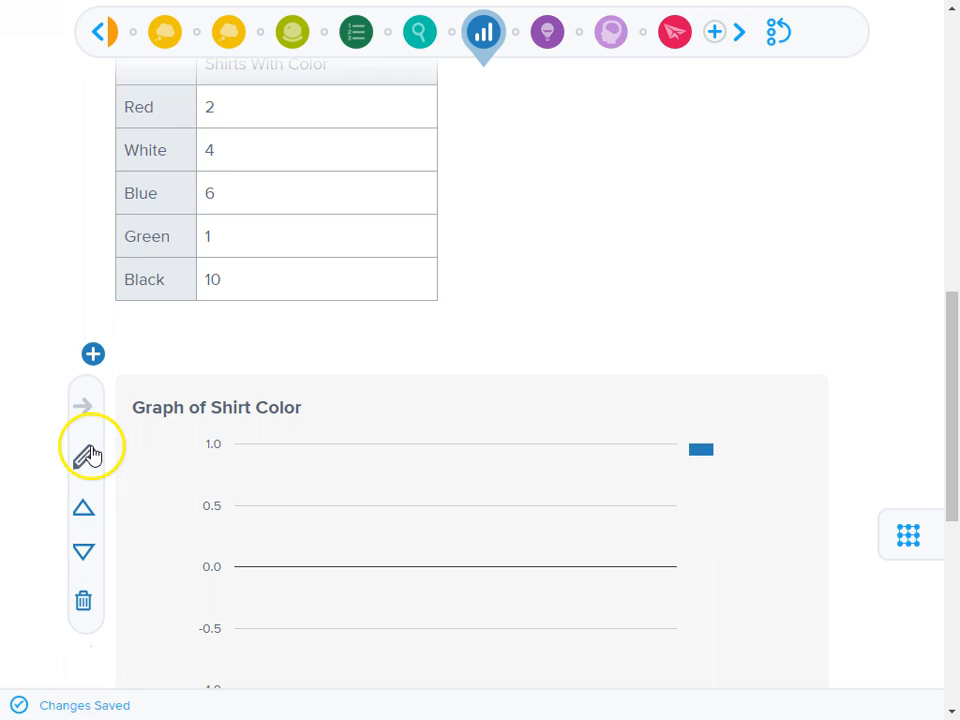
click(86, 456)
scroll(270, 381, down, 2)
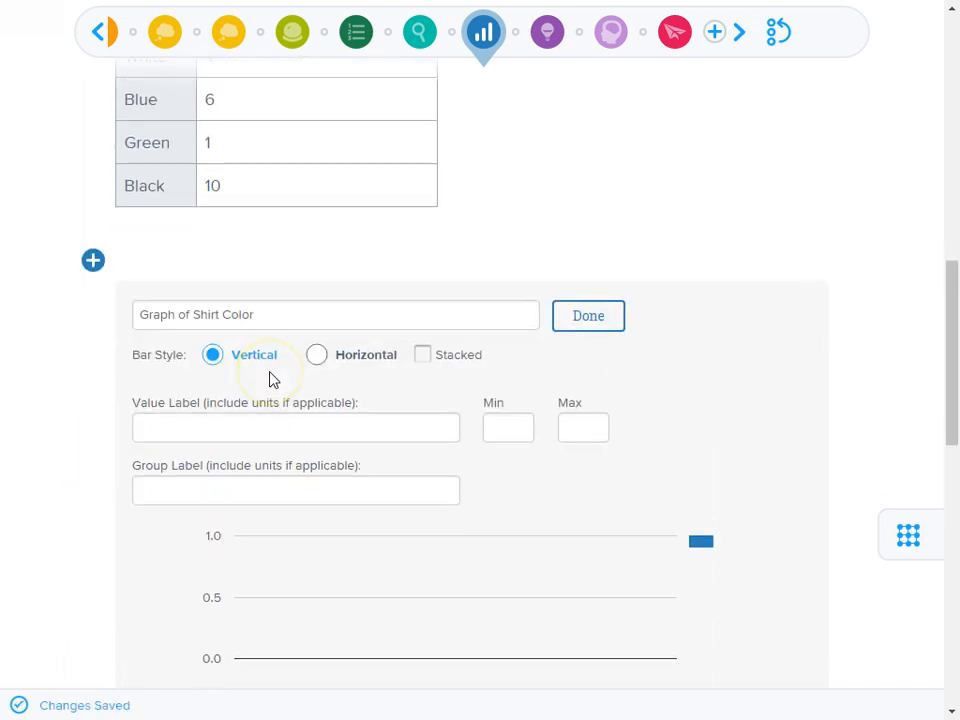
- Set the chart's value label to "Number of People With Shirt Color"
scroll(272, 378, down, 2)
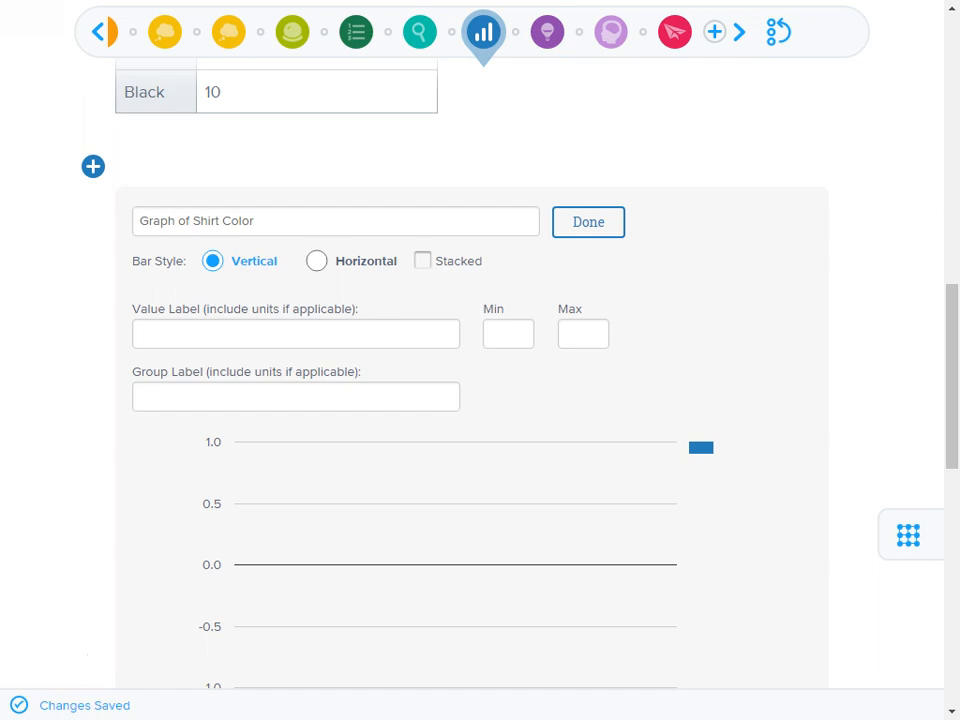
click(274, 334)
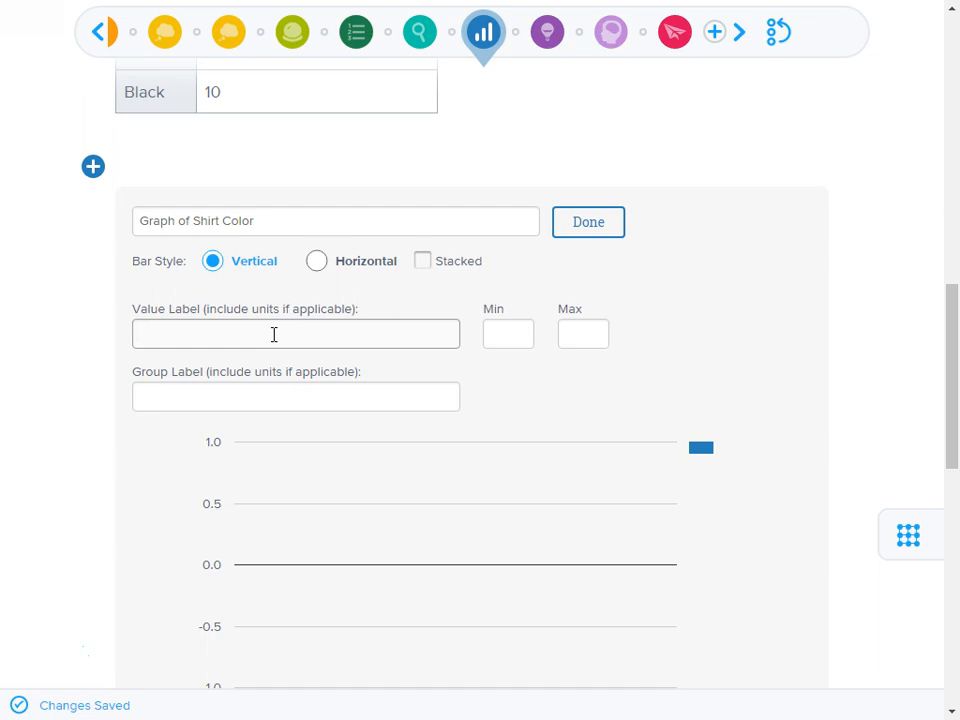
text(Number of People With Shir)
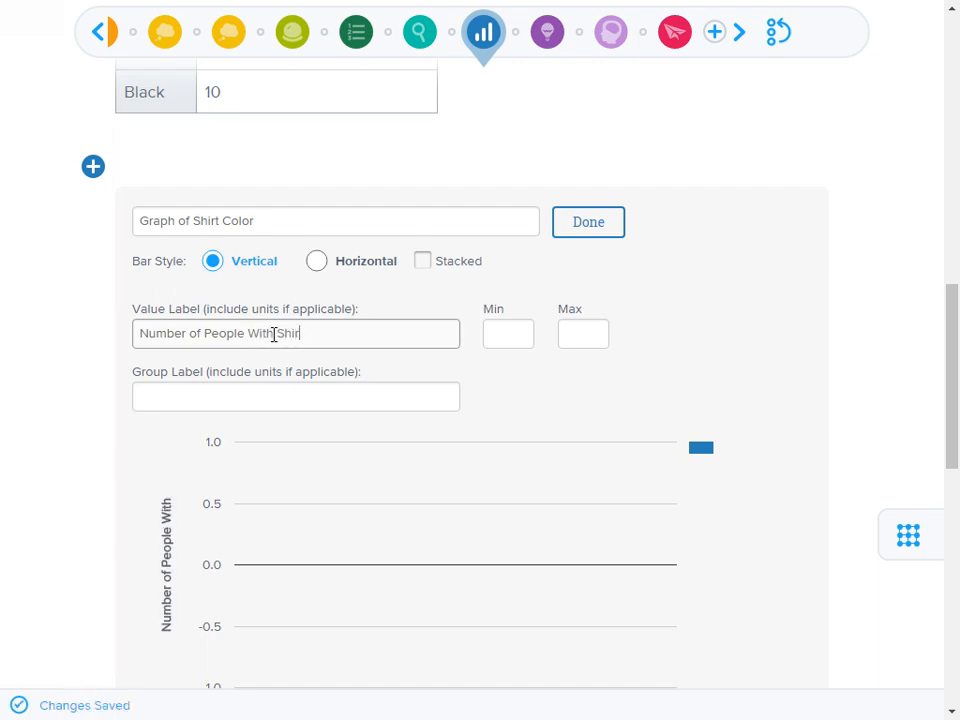
text(t Color)
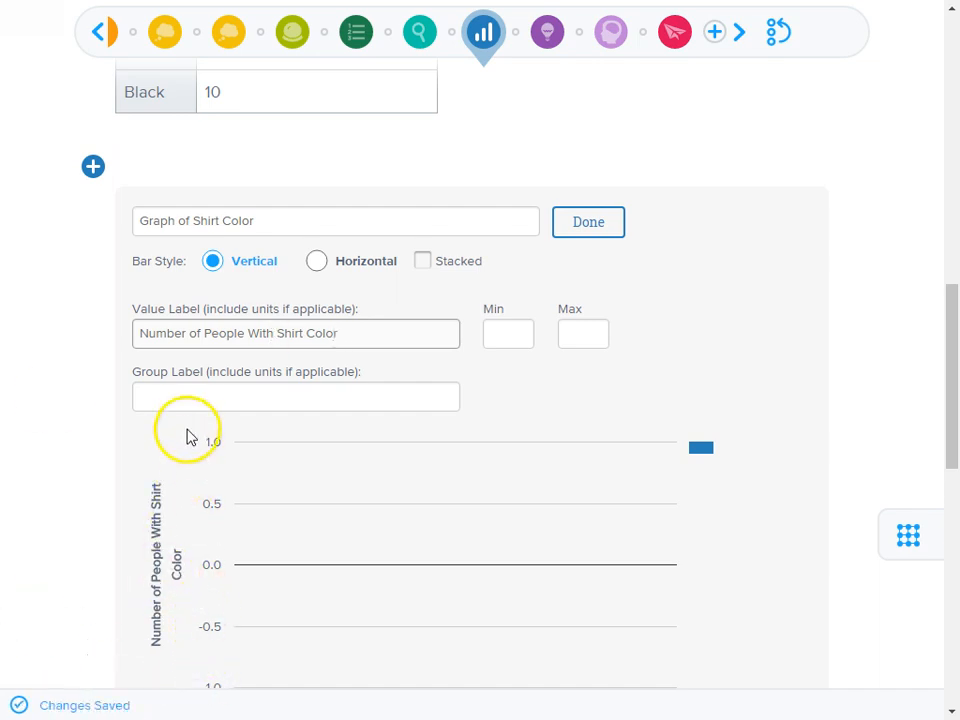
- Set the chart's group label to "Shirt Color"
click(184, 397)
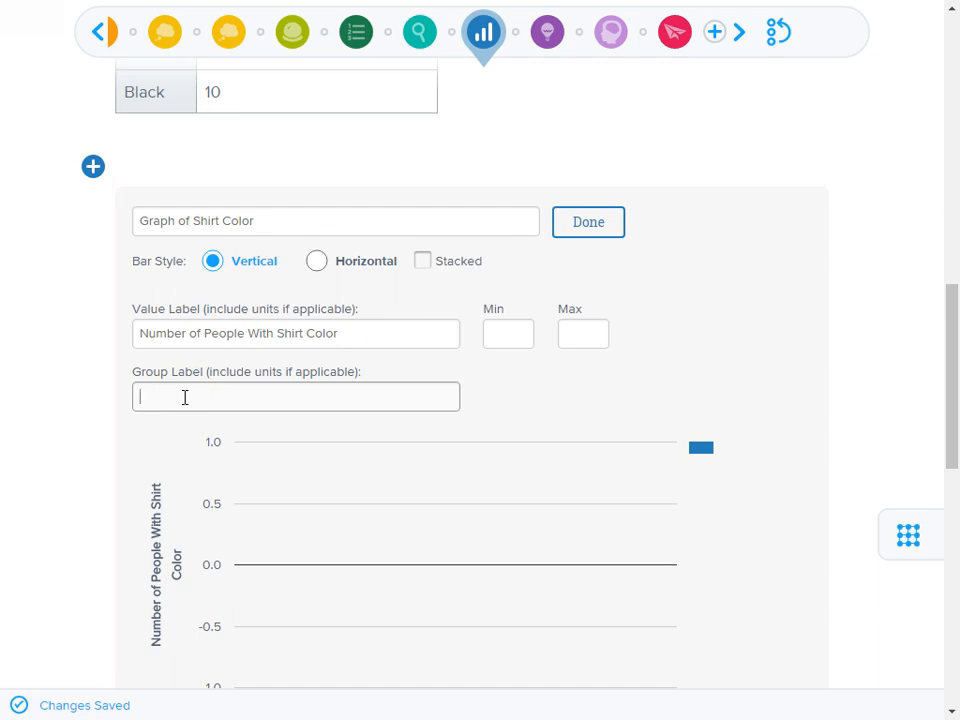
scroll(184, 397, down, 5)
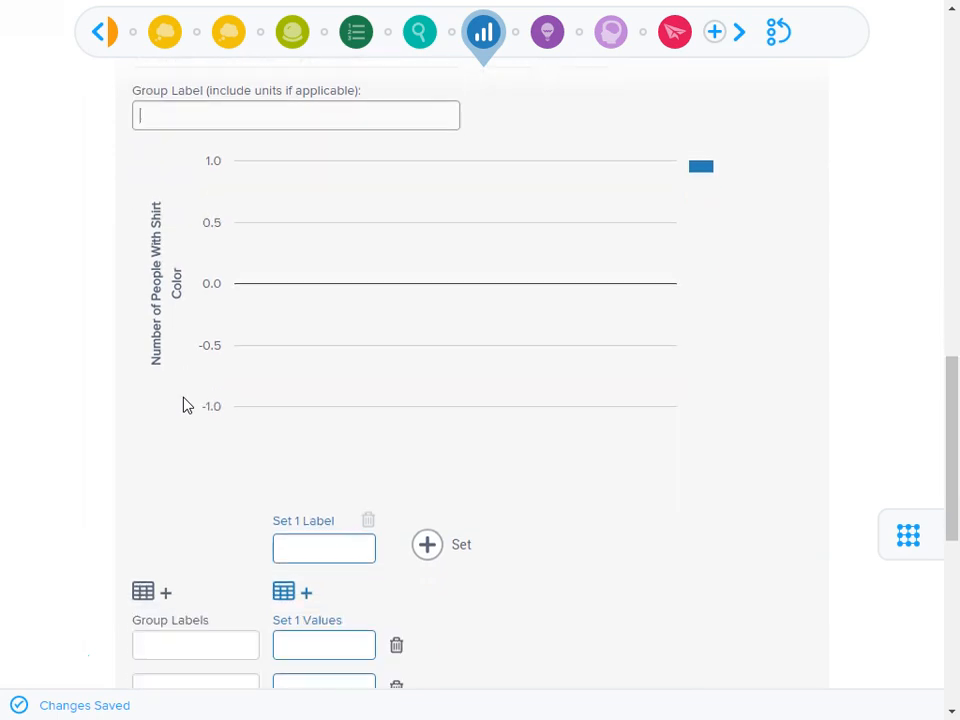
scroll(184, 405, up, 3)
scroll(184, 404, down, 1)
click(191, 313)
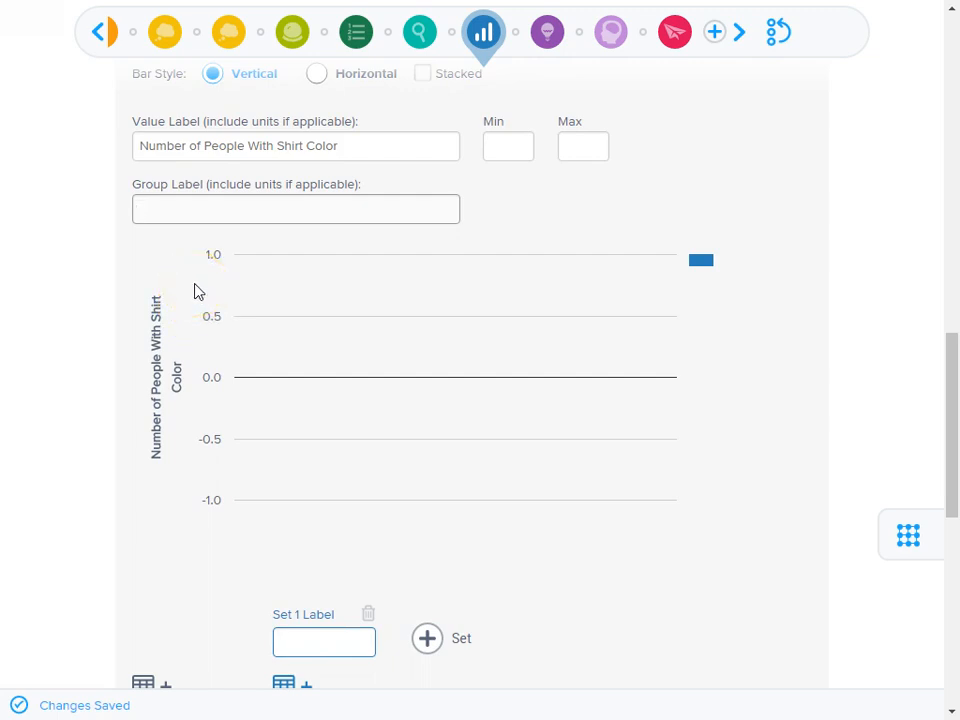
text(Color)
click(302, 330)
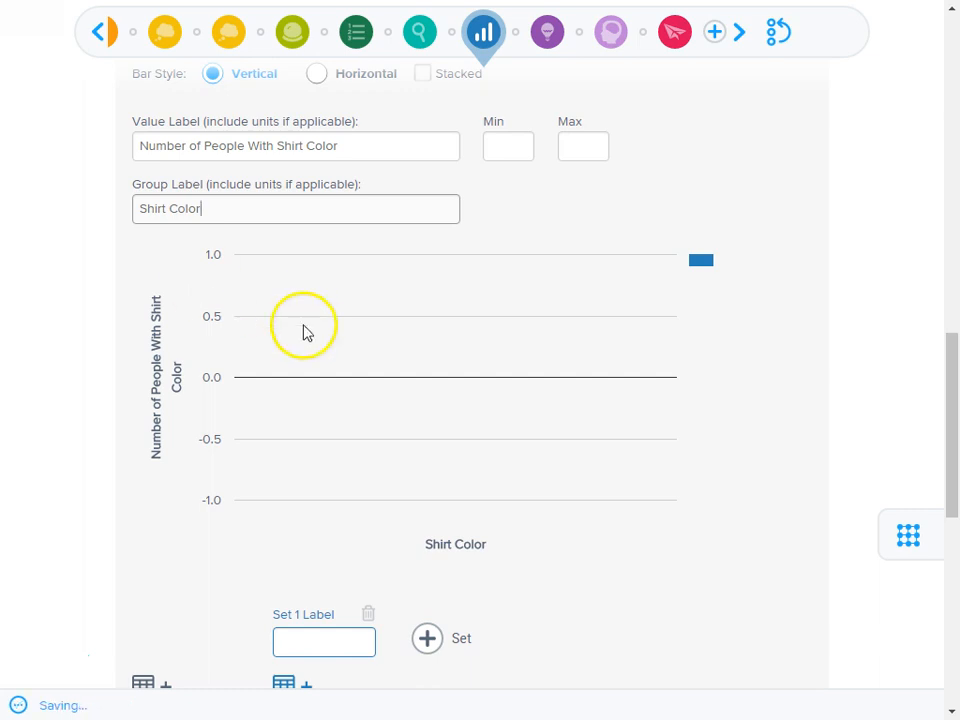
- Enter the chart's group labels Red, White, Blue and Green, and add a fifth group labelled Black
scroll(214, 400, down, 3)
click(155, 462)
text(Red)
key(Return)
text(White)
key(Return)
text(Blue)
key(Return)
text(B)
key(BackSpace)
text(Green)
key(Tab)
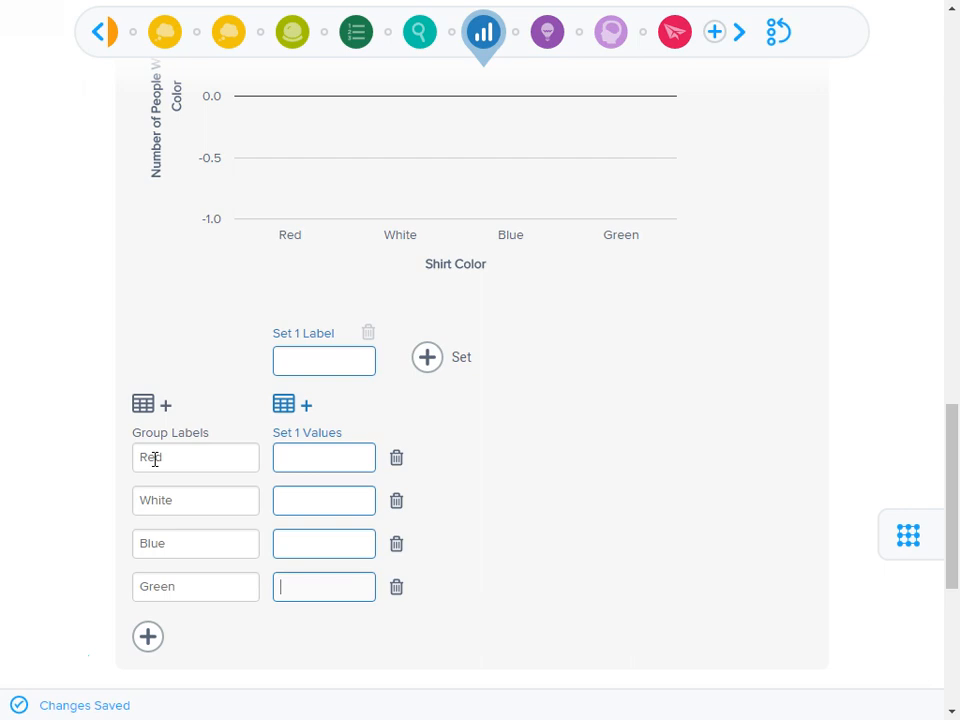
click(148, 636)
click(160, 623)
text(Black)
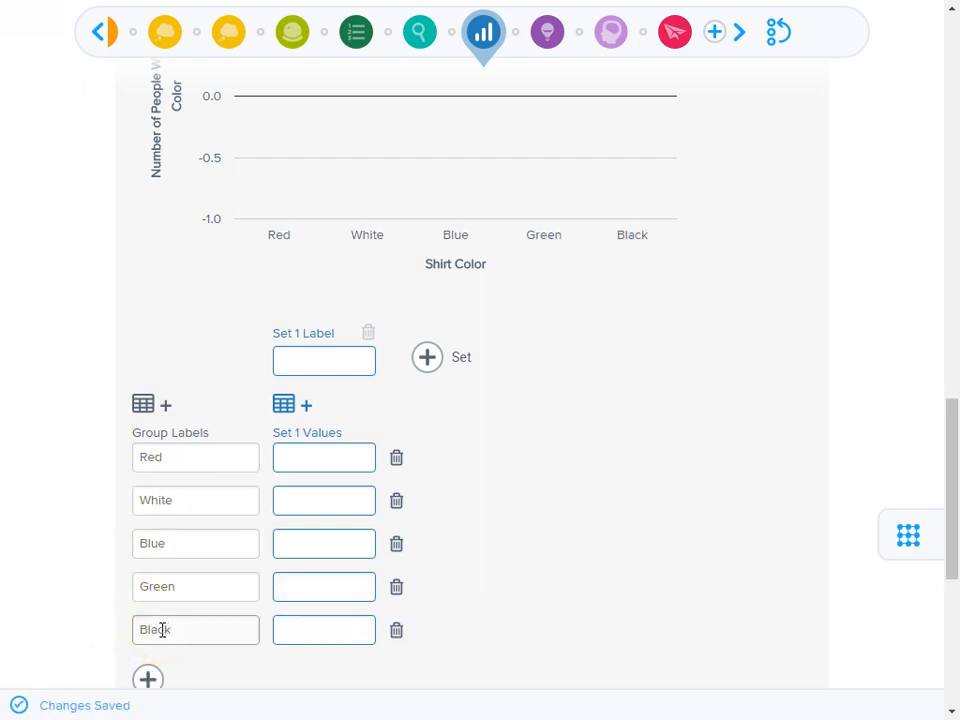
- Retitle the chart "BAr Graph of Shirt Color" and change its bar style to horizontal
scroll(162, 629, up, 3)
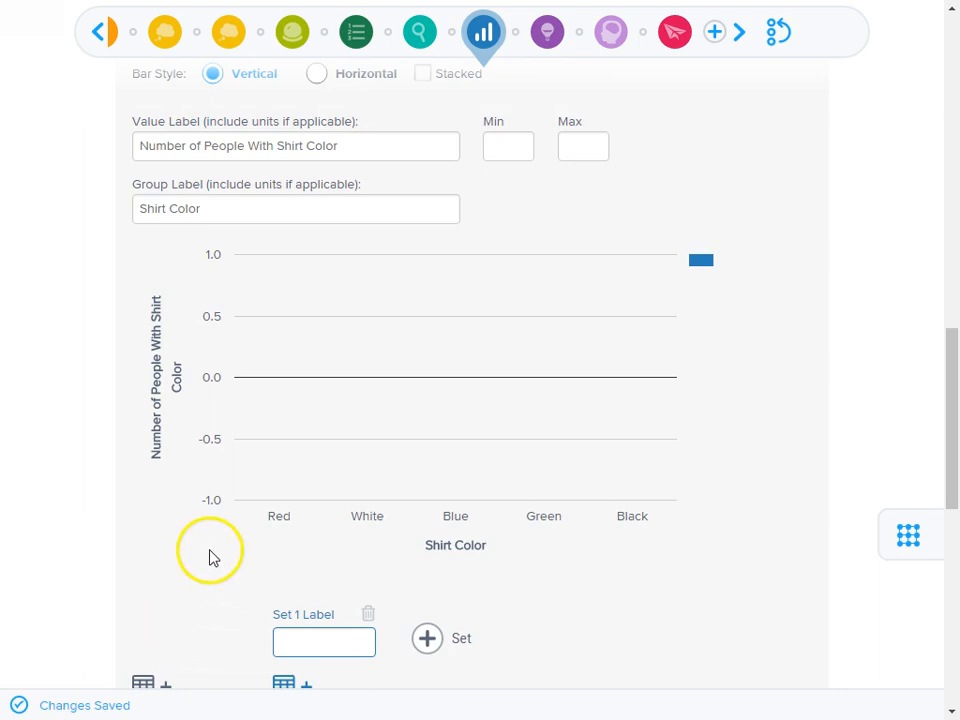
scroll(210, 400, up, 1)
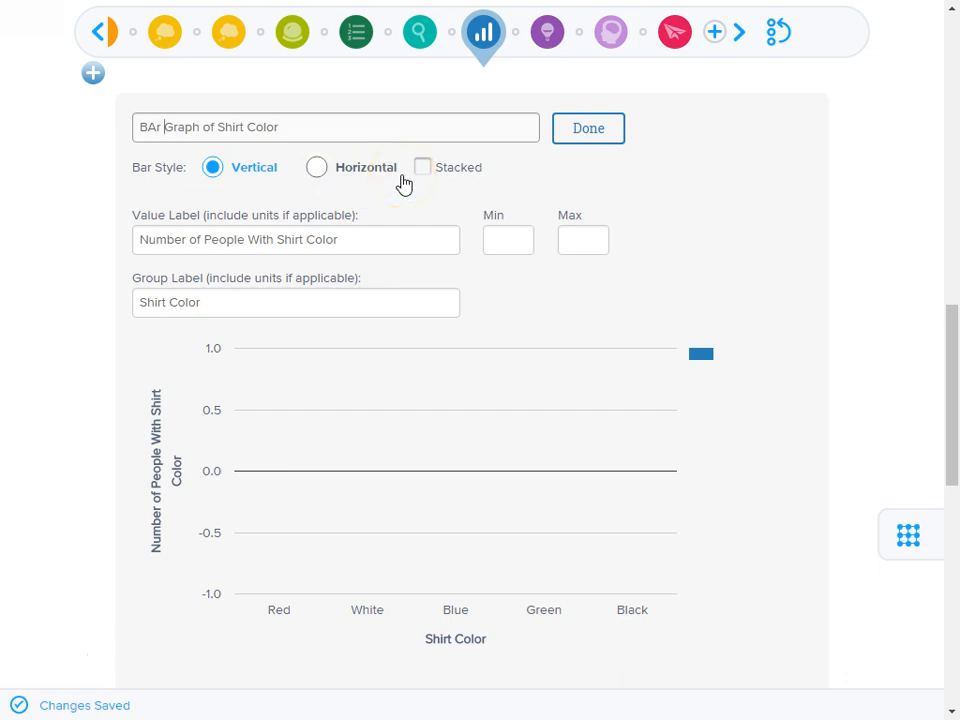
click(317, 170)
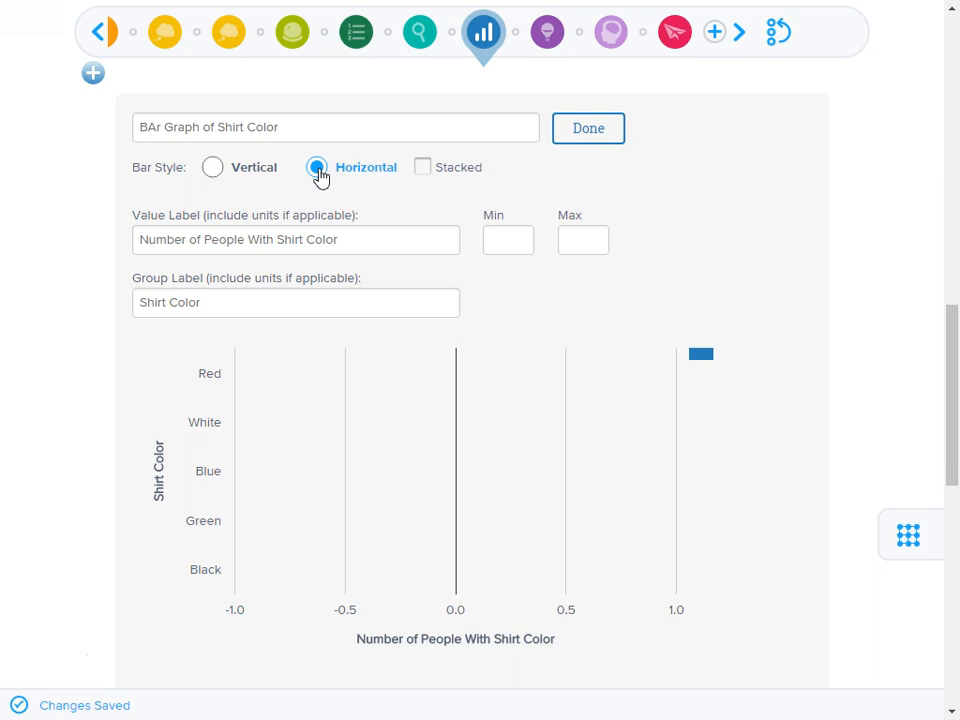
- Label the chart's first data set 4/27/2017
scroll(318, 174, down, 3)
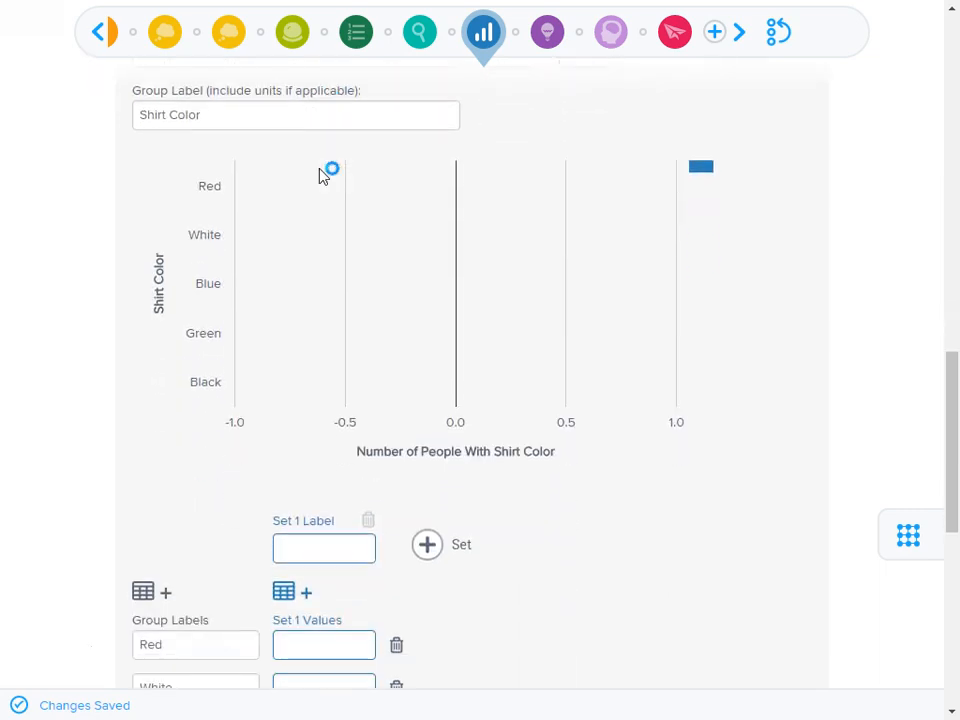
scroll(310, 210, down, 2)
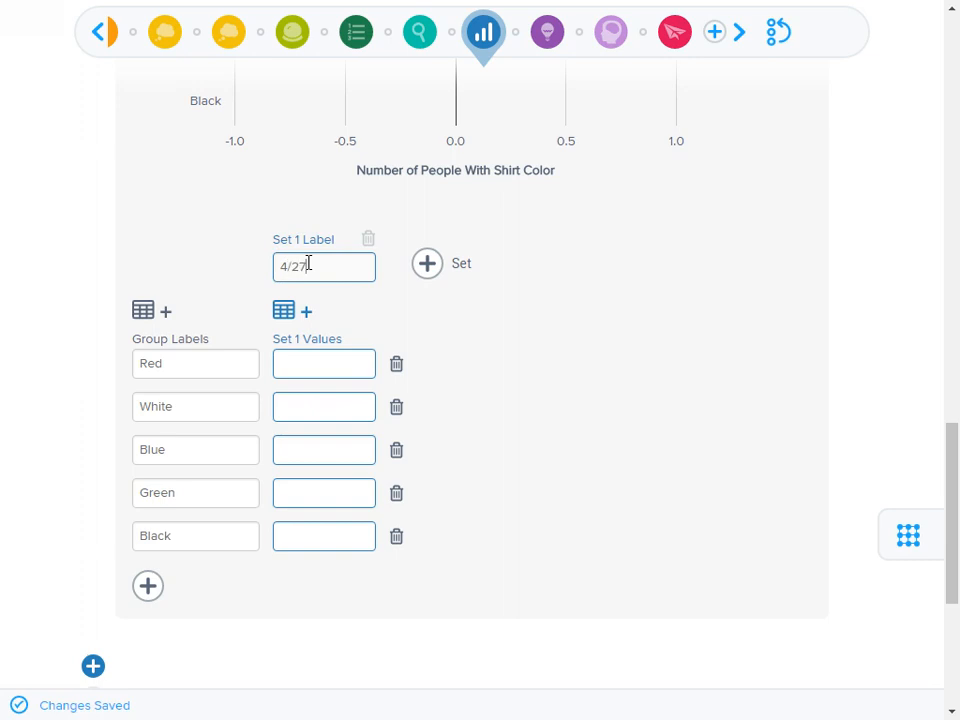
key(Tab)
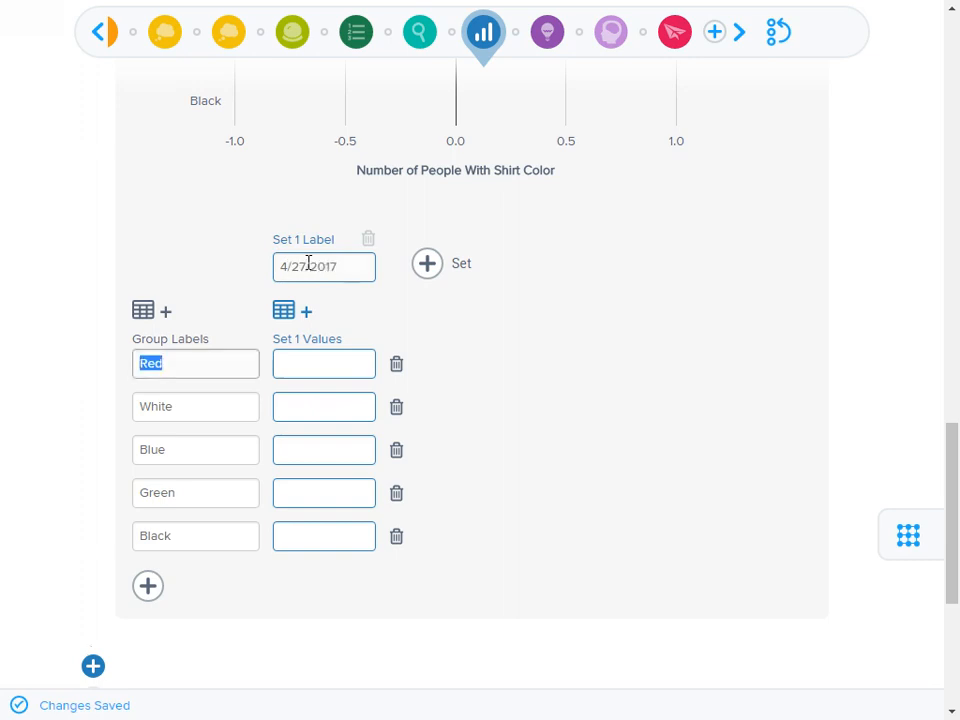
- Enter the first data set's values: Red 2, White 4, Blue 6, Green 1 and Black 10
click(316, 375)
text(2)
click(319, 402)
text(4)
click(323, 449)
text(6)
click(321, 490)
text(1)
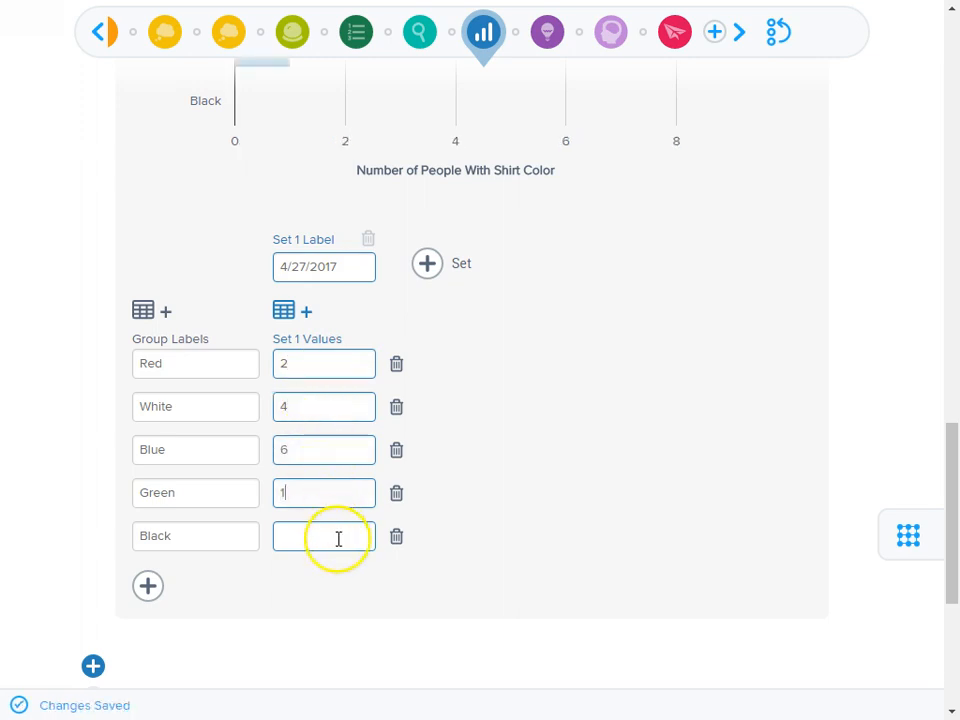
text(10)
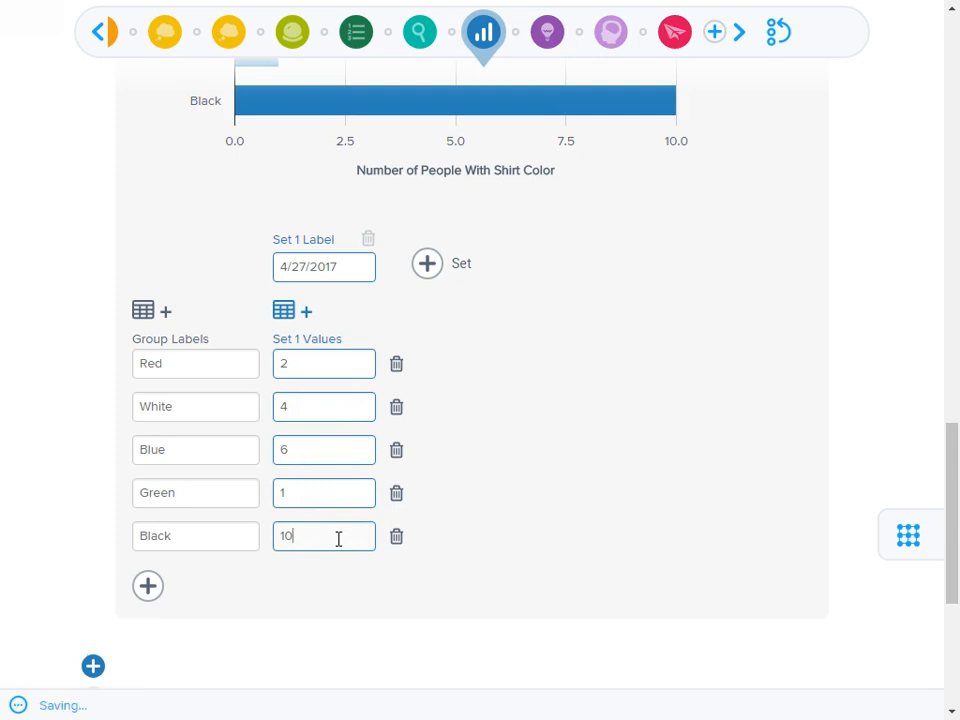
- Shorten the chart's value label to "Number of People" and finish editing the chart
scroll(356, 536, up, 3)
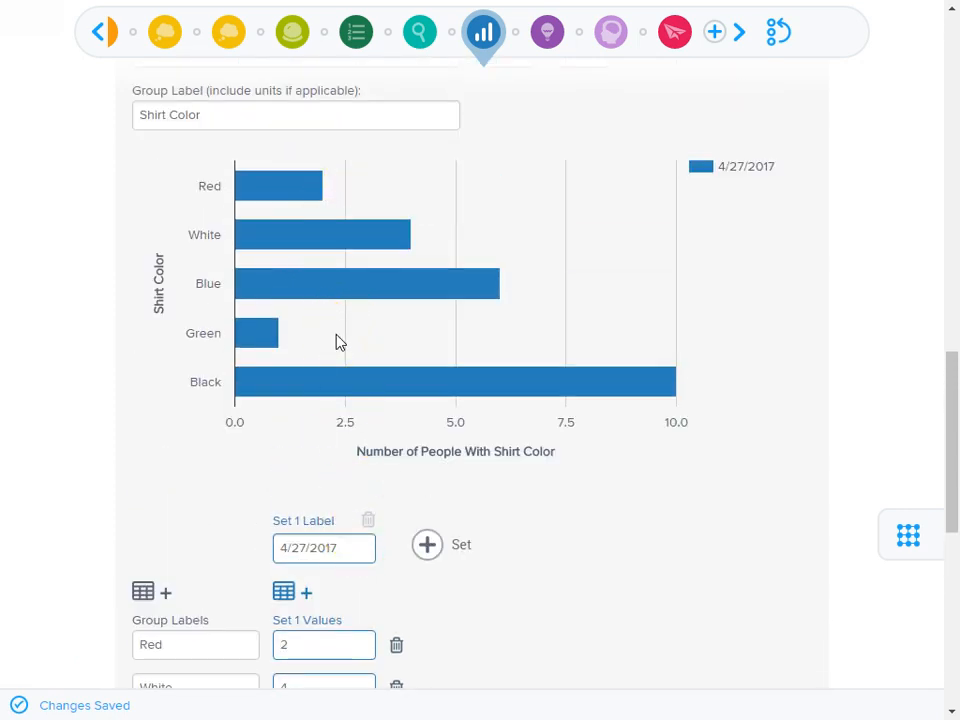
scroll(336, 342, up, 2)
scroll(336, 340, down, 1)
scroll(336, 330, up, 1)
click(298, 300)
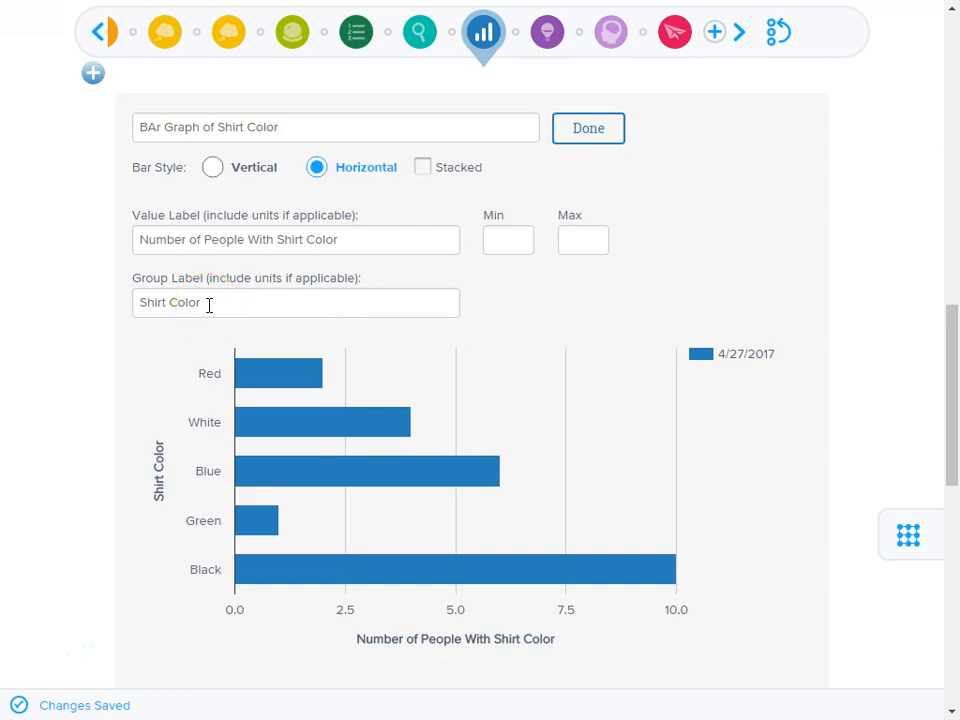
drag(343, 240, 243, 240)
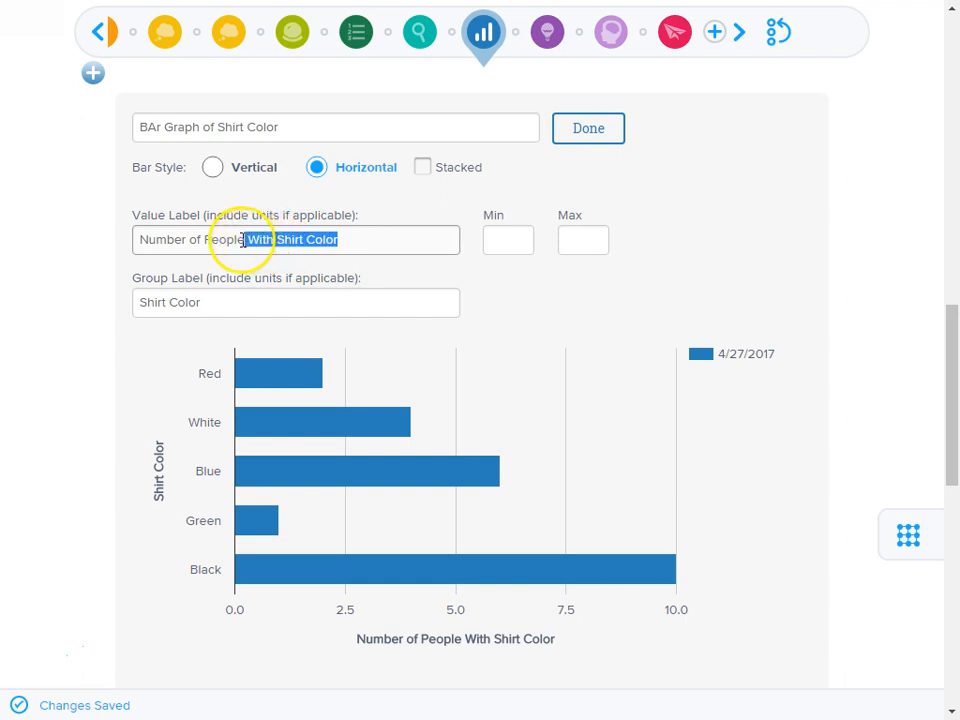
key(BackSpace)
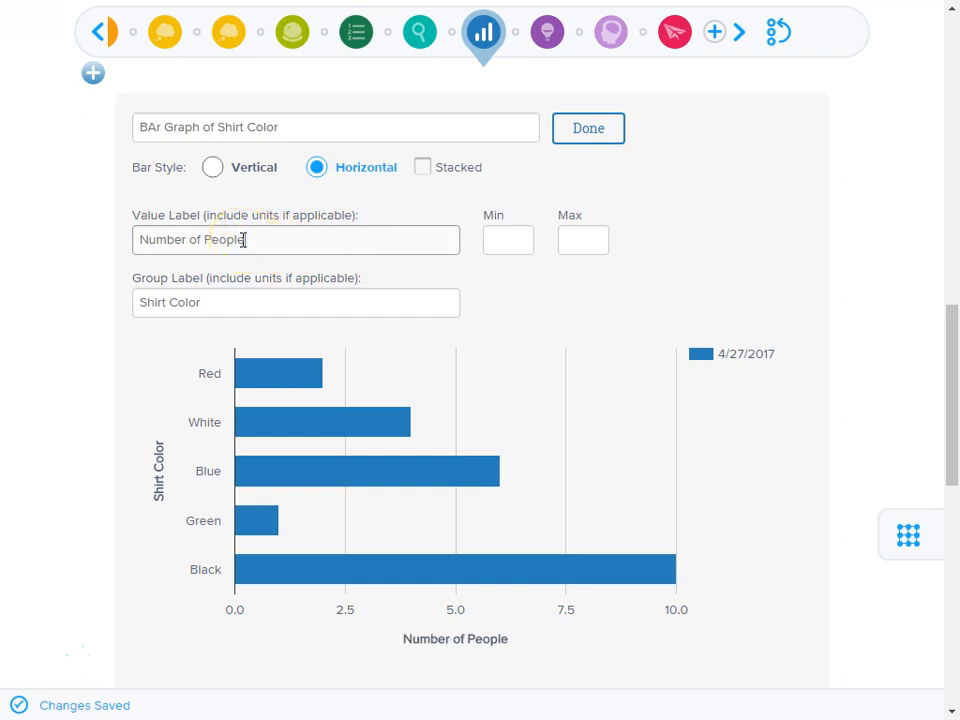
scroll(197, 537, down, 4)
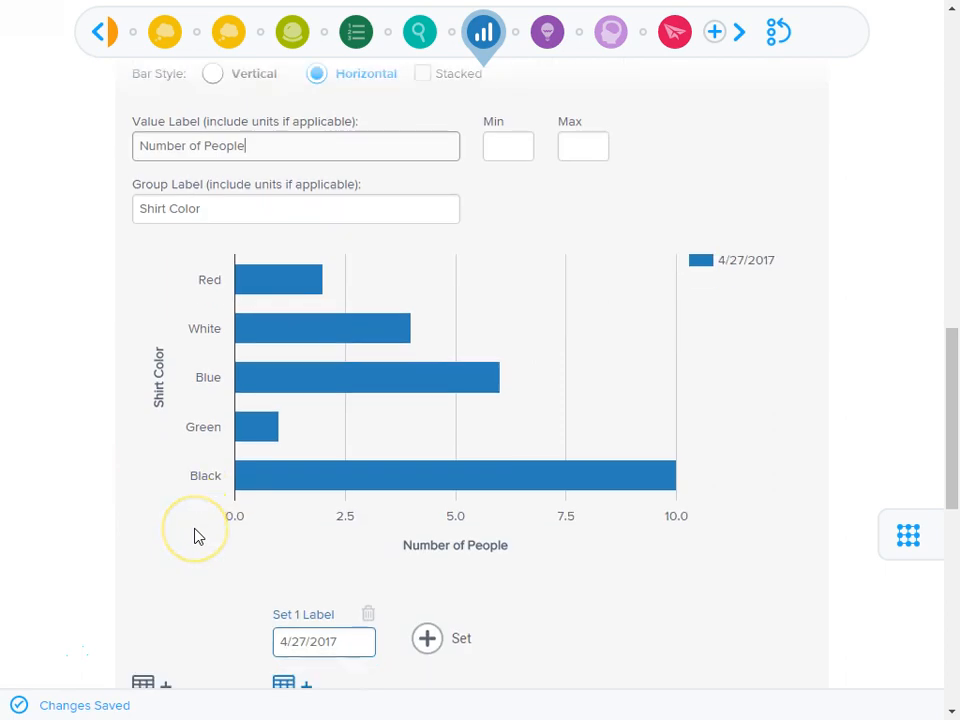
scroll(197, 537, down, 1)
scroll(197, 537, up, 4)
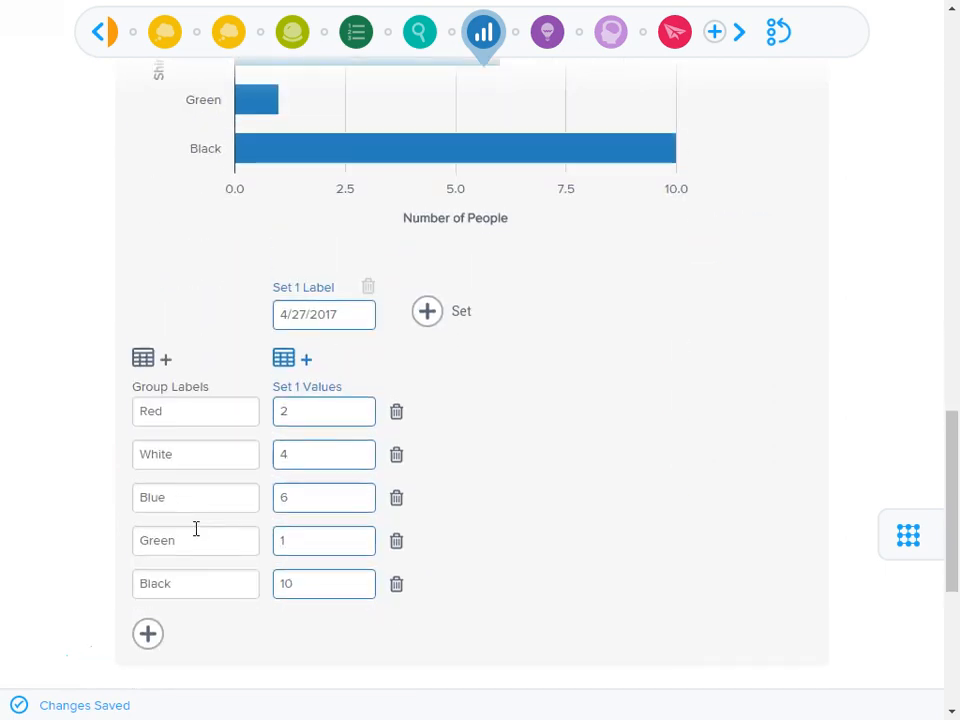
scroll(197, 537, up, 3)
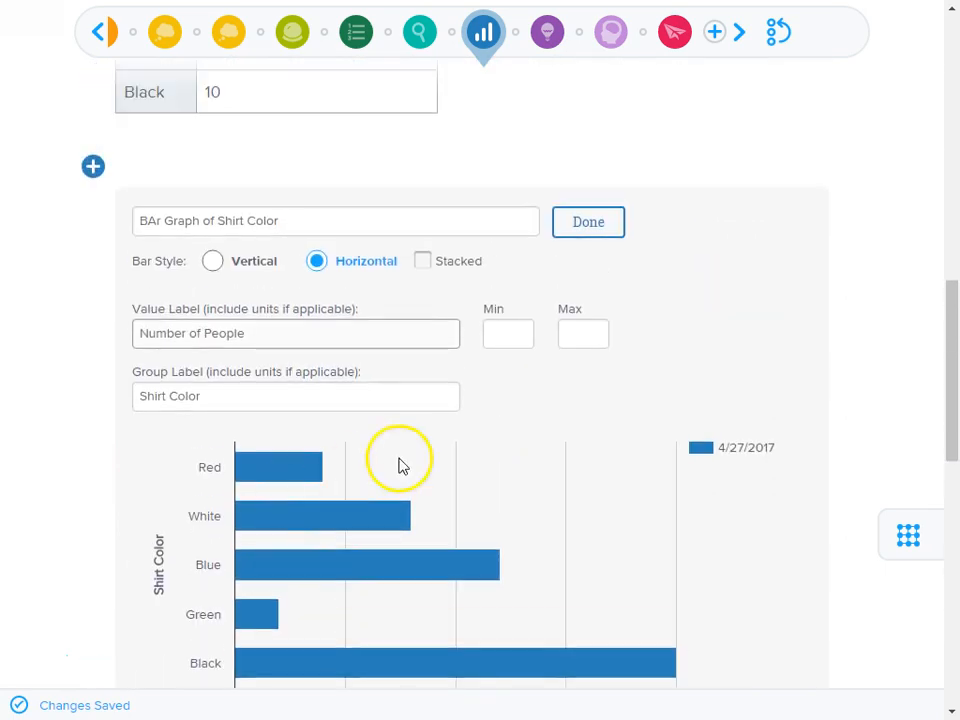
click(590, 224)
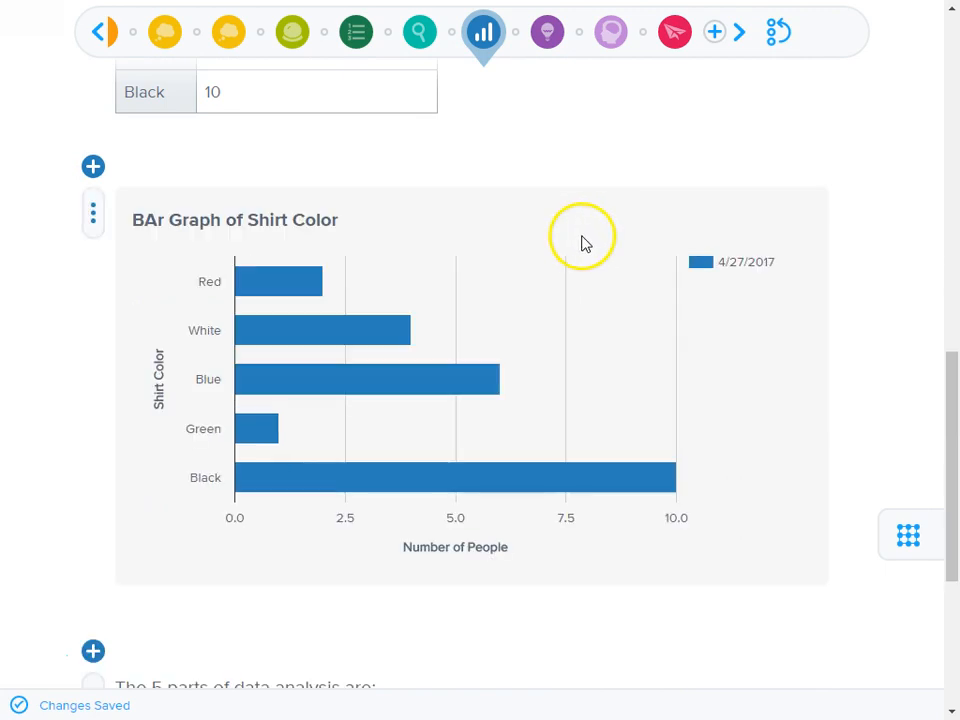
- Reopen the chart, correct its title to "Bar Graph of Shirt Color", and finish editing it
click(93, 213)
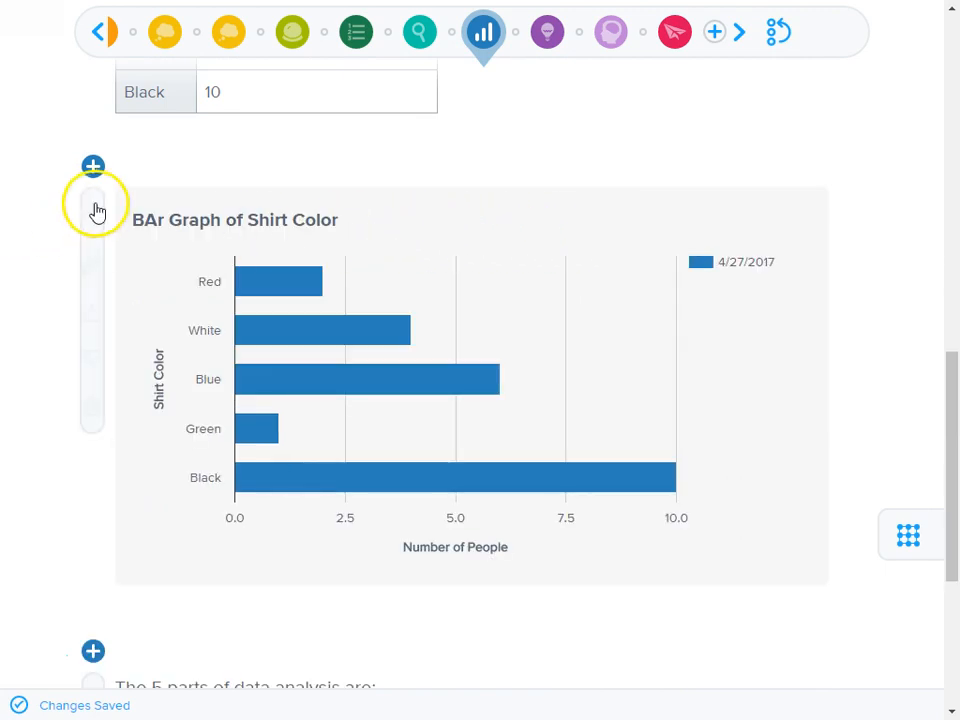
click(84, 270)
click(162, 221)
key(BackSpace)
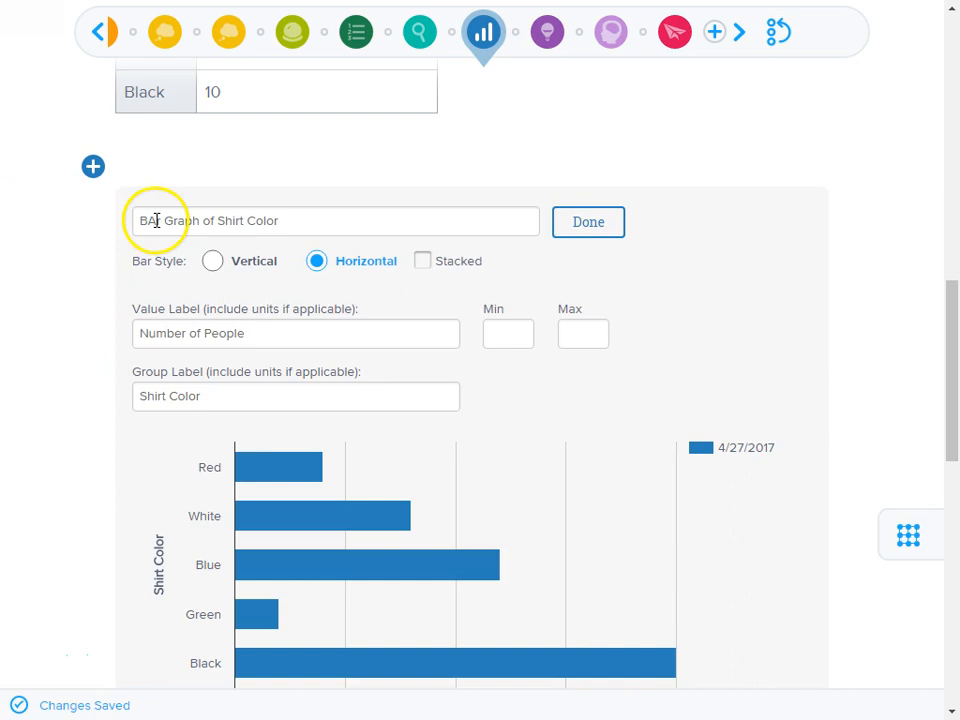
key(BackSpace)
text(ar)
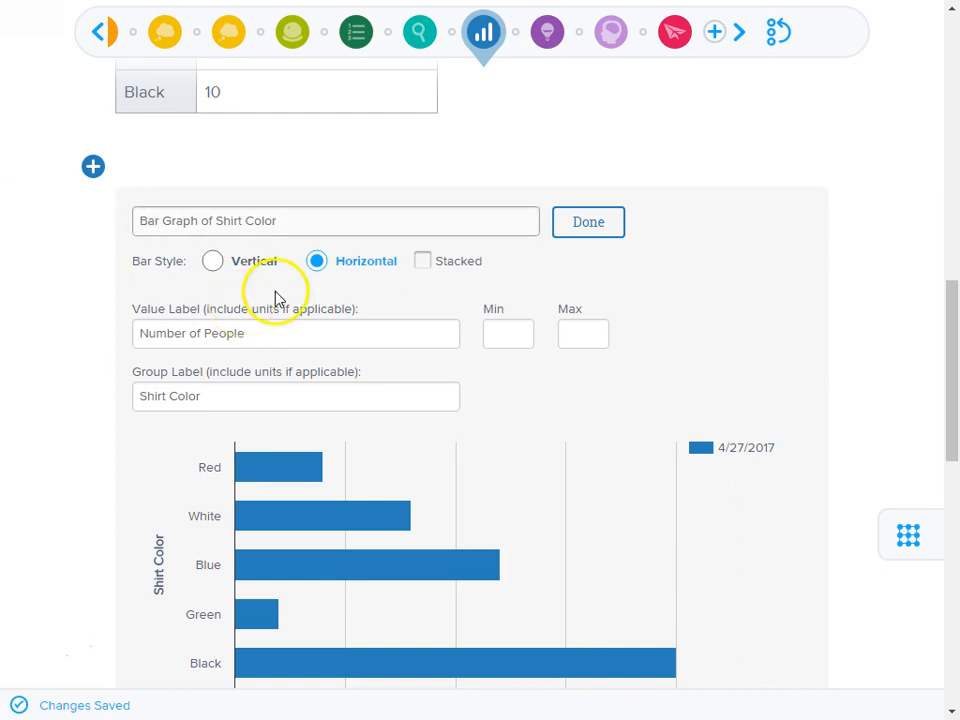
click(573, 237)
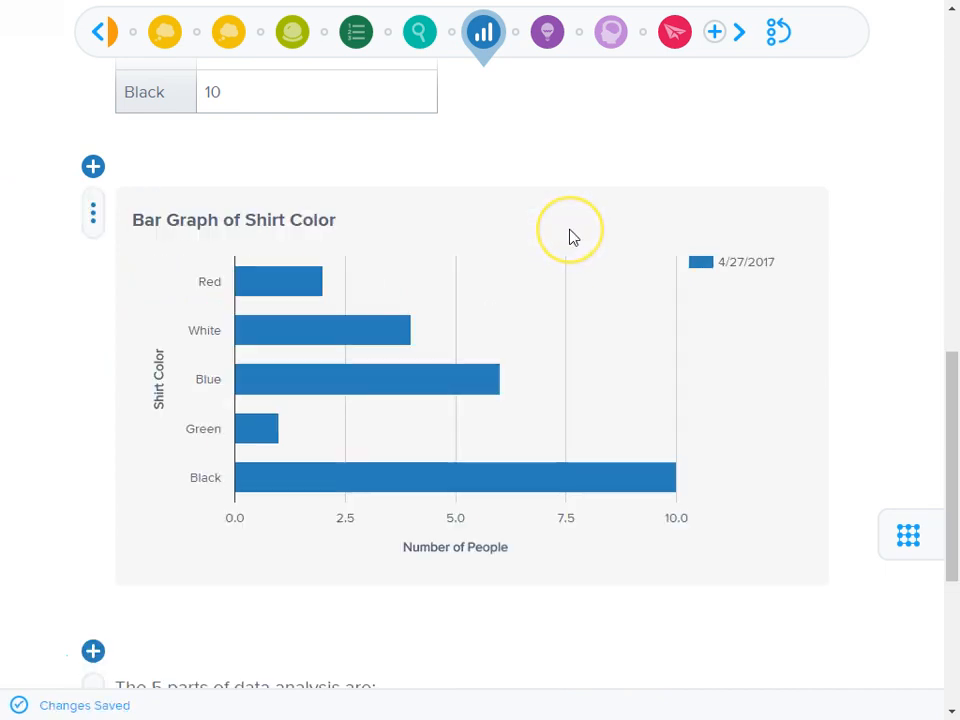
- Review the finished bar graph, the list of data analysis parts, the shirt color table and the assignment instructions
scroll(560, 237, down, 1)
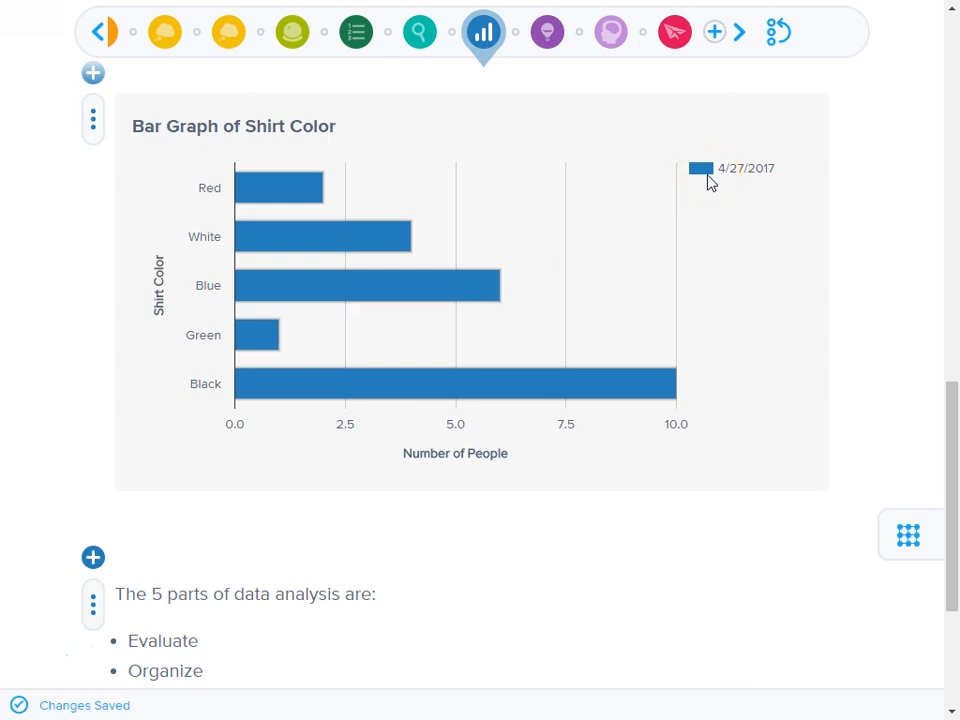
scroll(521, 242, down, 1)
scroll(521, 242, up, 1)
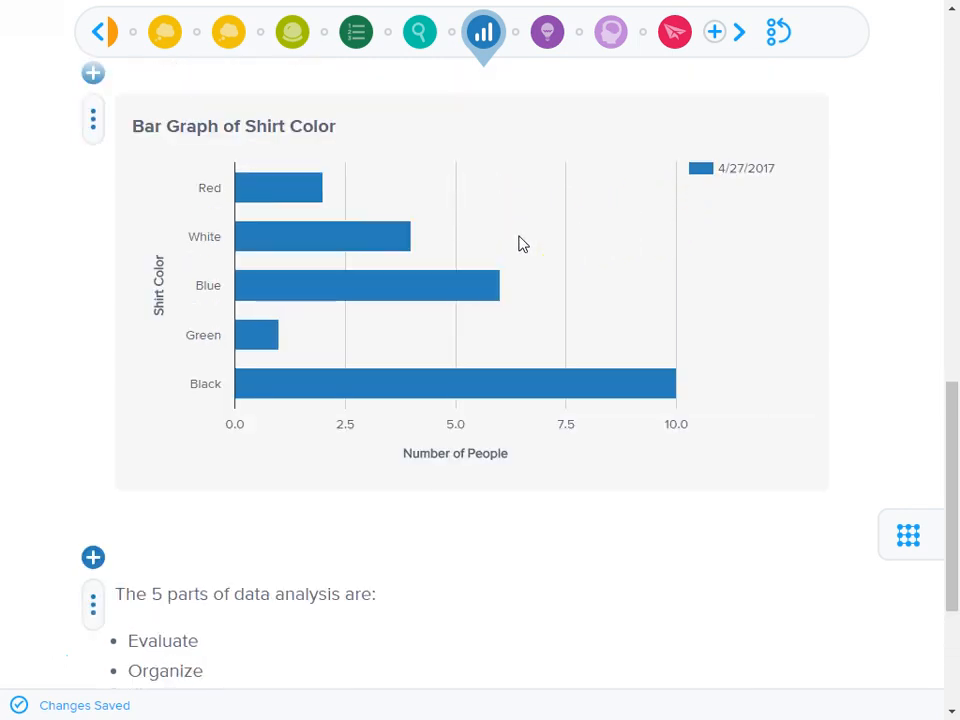
scroll(492, 242, up, 1)
scroll(492, 242, down, 2)
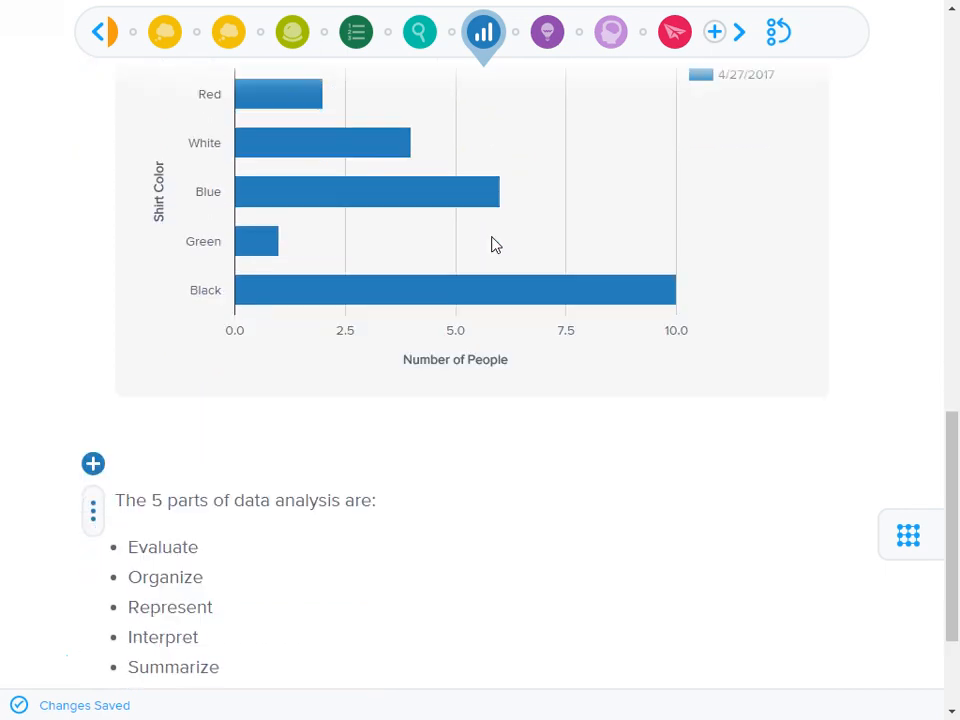
scroll(469, 326, down, 1)
scroll(469, 326, up, 6)
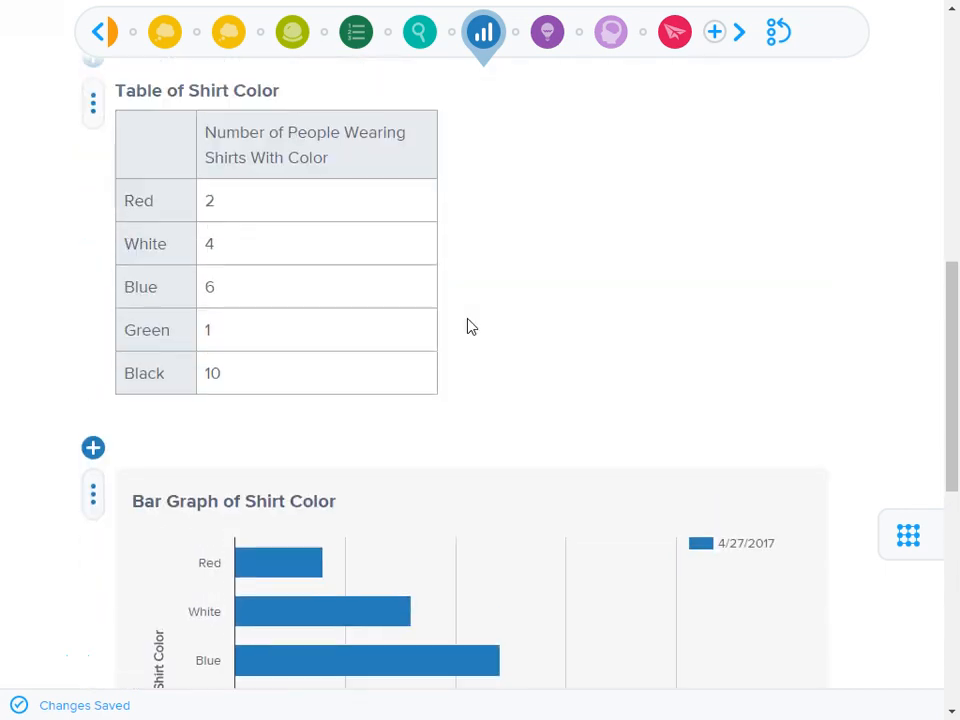
scroll(469, 326, up, 4)
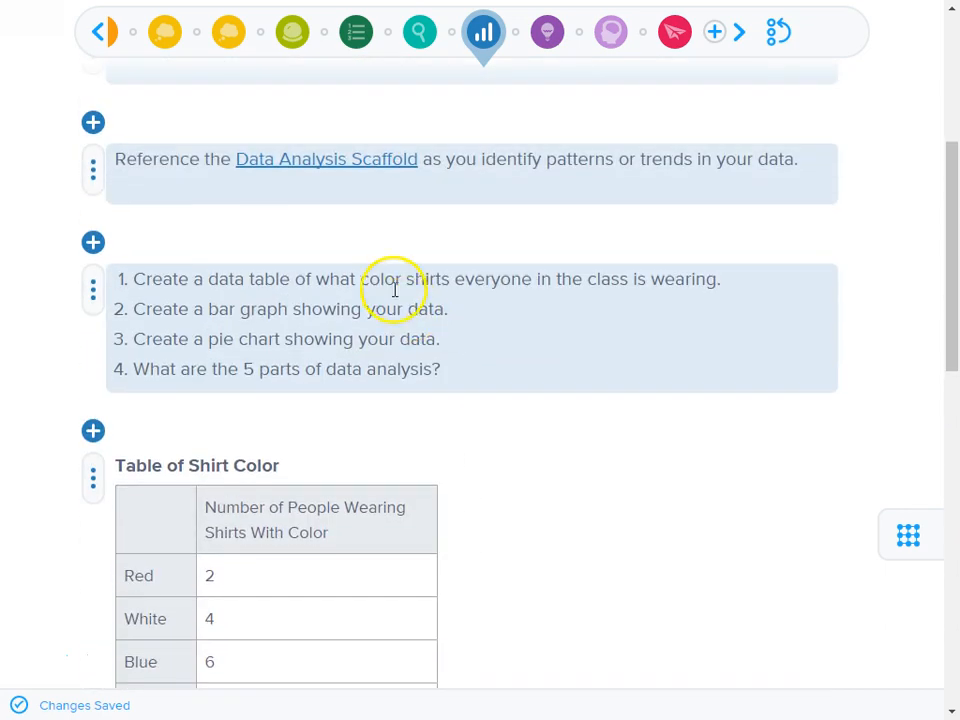
- Insert a pie chart between the bar graph and the text listing the 5 parts of data analysis
scroll(391, 287, down, 9)
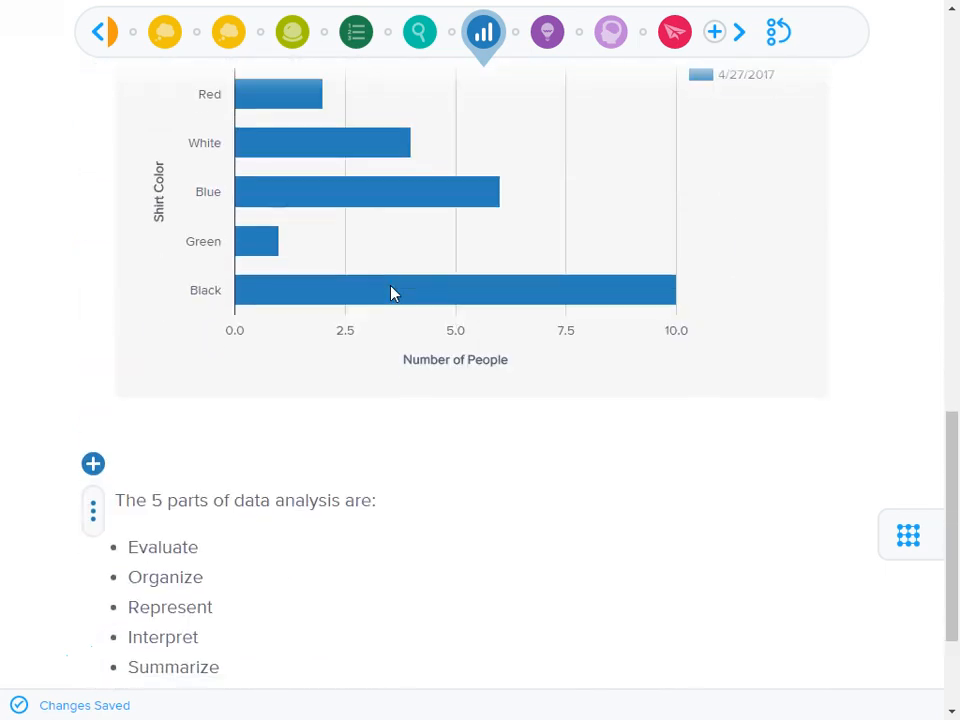
click(94, 465)
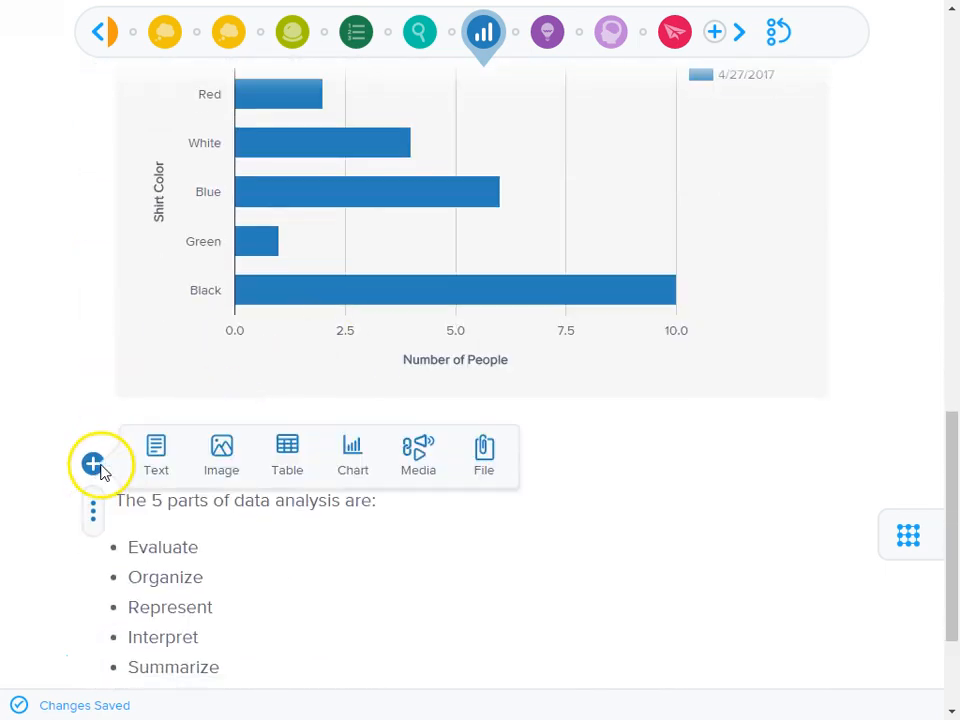
click(345, 458)
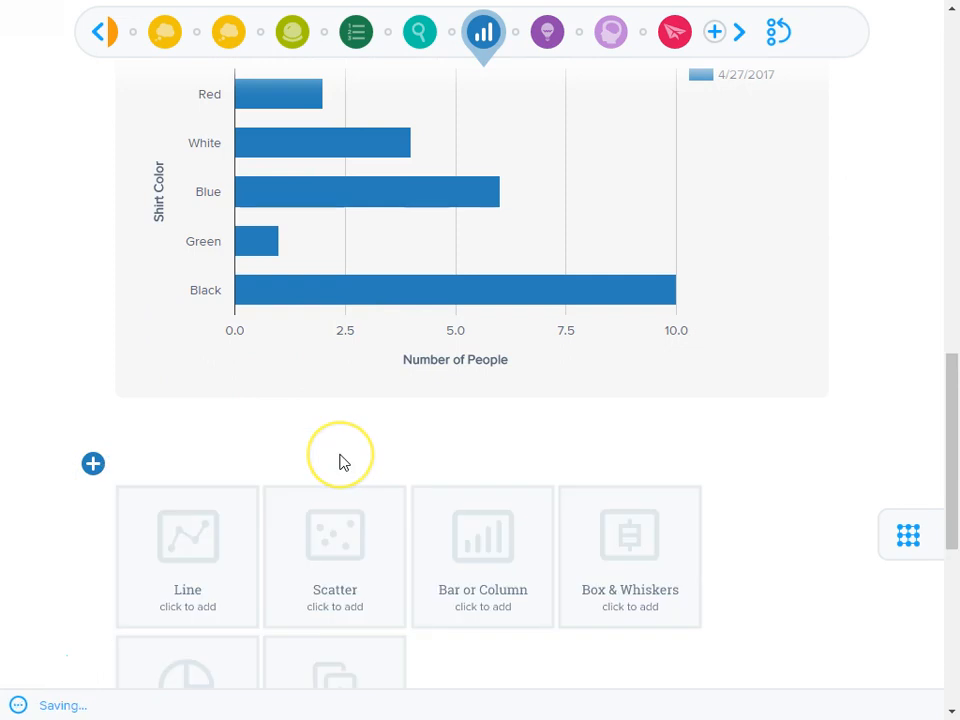
scroll(586, 609, down, 1)
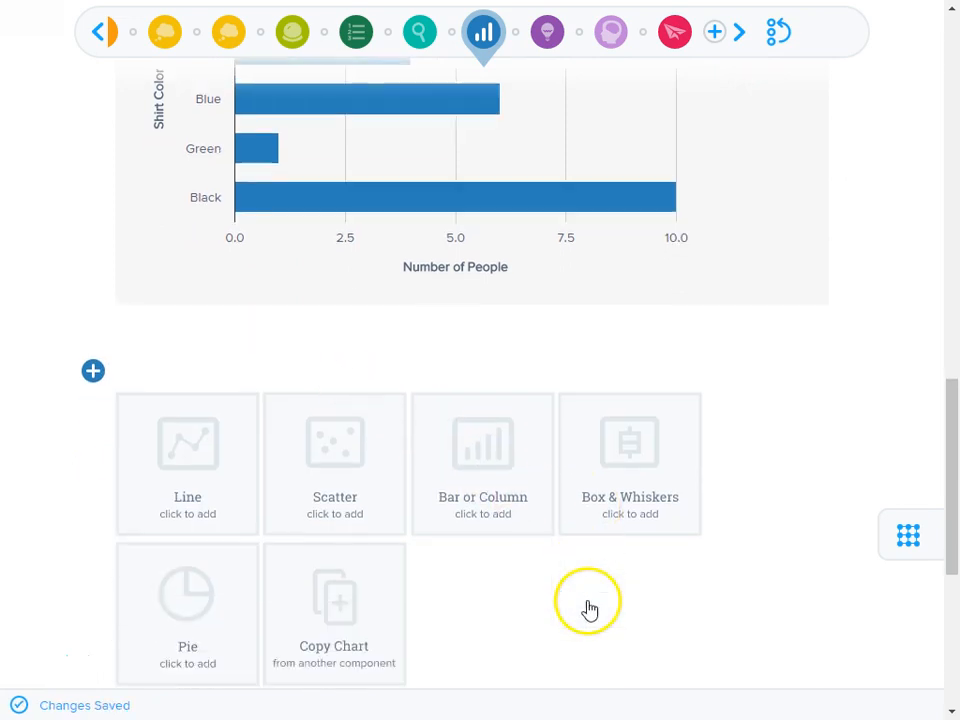
scroll(593, 570, down, 1)
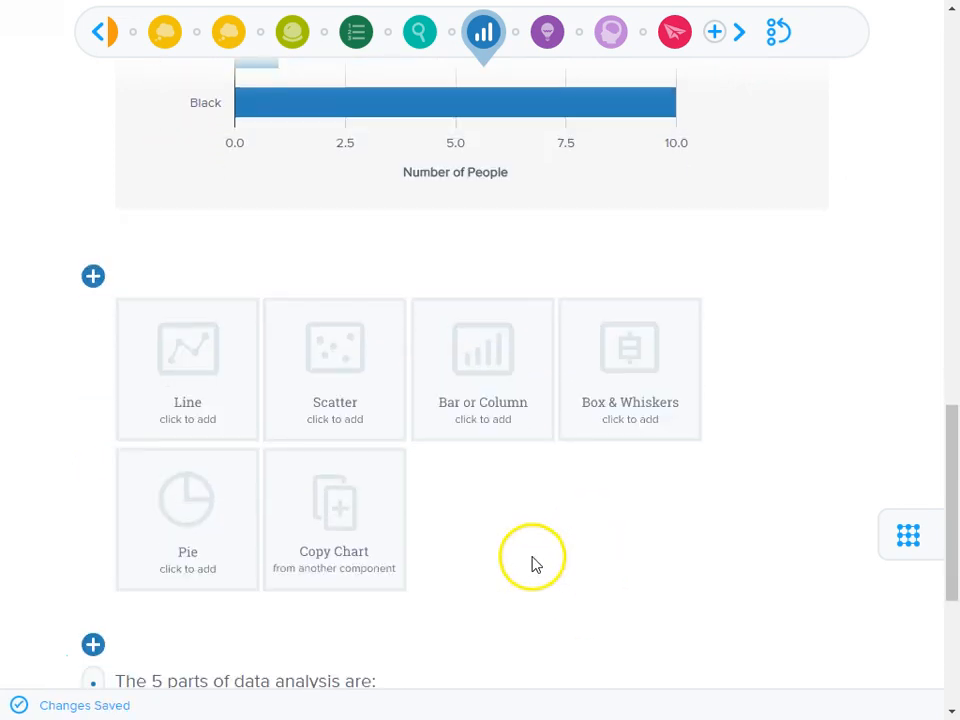
click(177, 577)
- Title the pie chart "Number of People With Shirt Color"
click(174, 330)
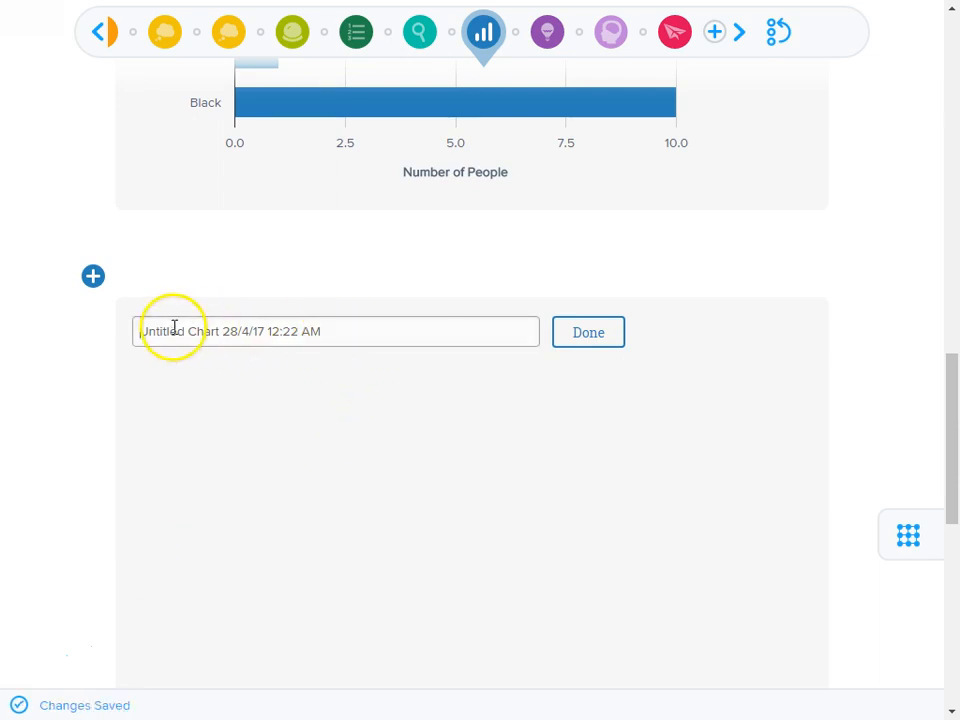
text(Nu)
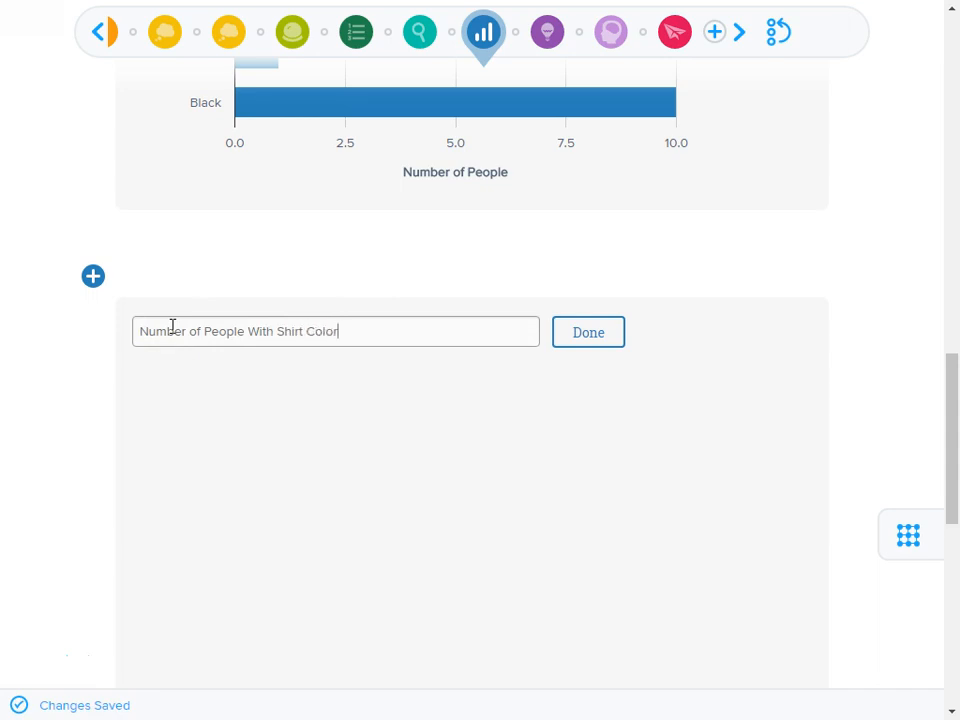
text(mber of People With Shirt Color)
- Enter the pie chart's group labels Red, White, Blue, Green and Black, adding a fifth row for the last one
scroll(264, 330, down, 3)
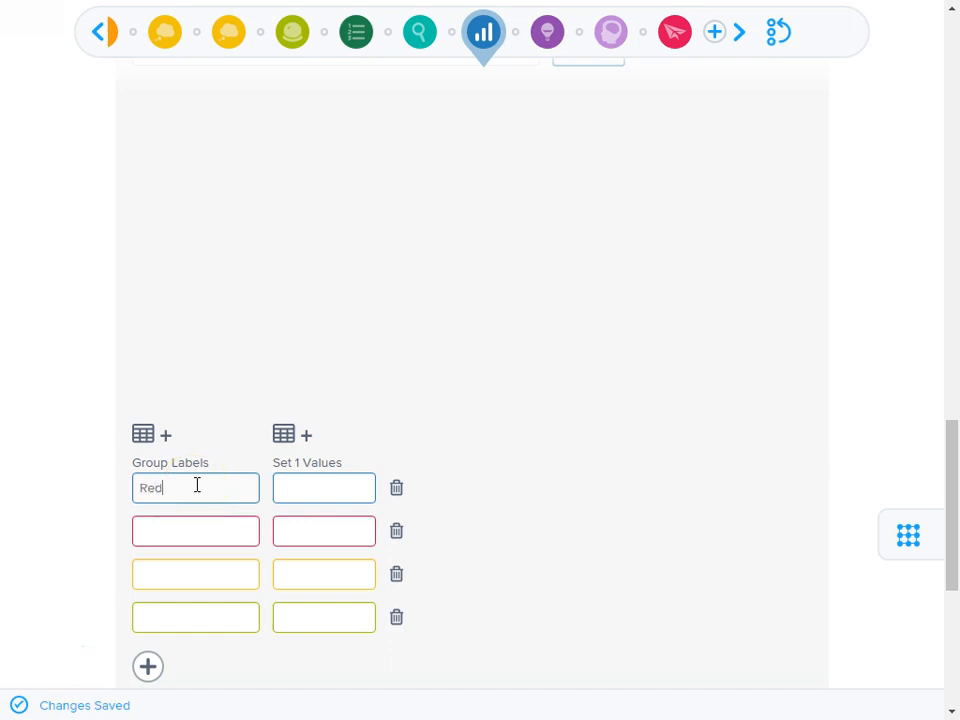
key(Tab)
click(150, 668)
text(Black)
- Enter the pie chart's set 1 values: Red 2, White 4, Blue 6, Green 1 and Black 10
click(278, 489)
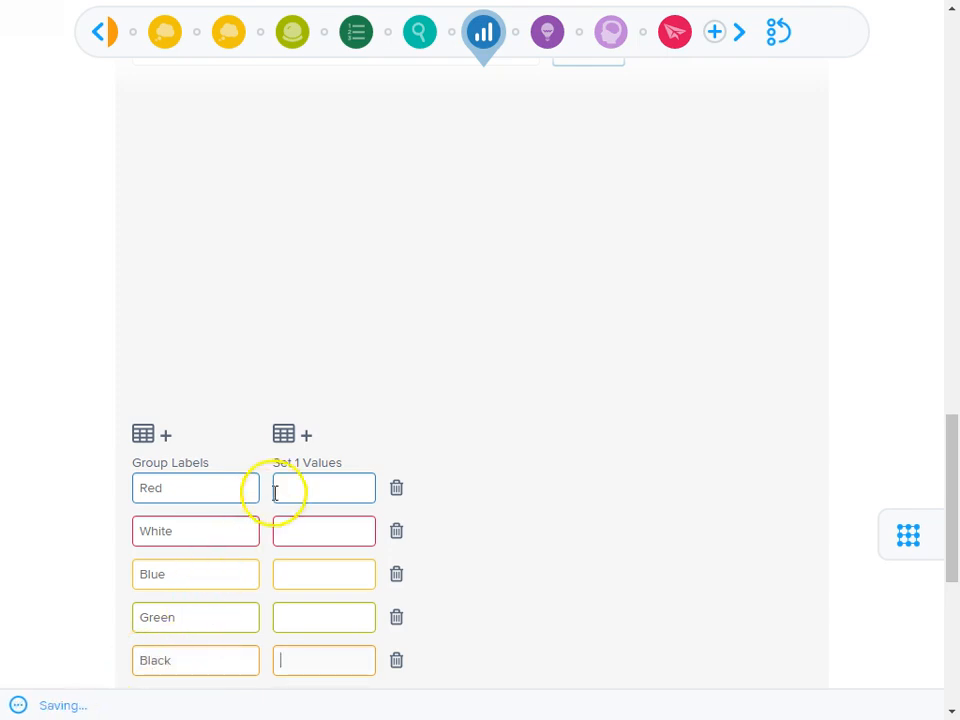
text(2)
click(285, 535)
text(4)
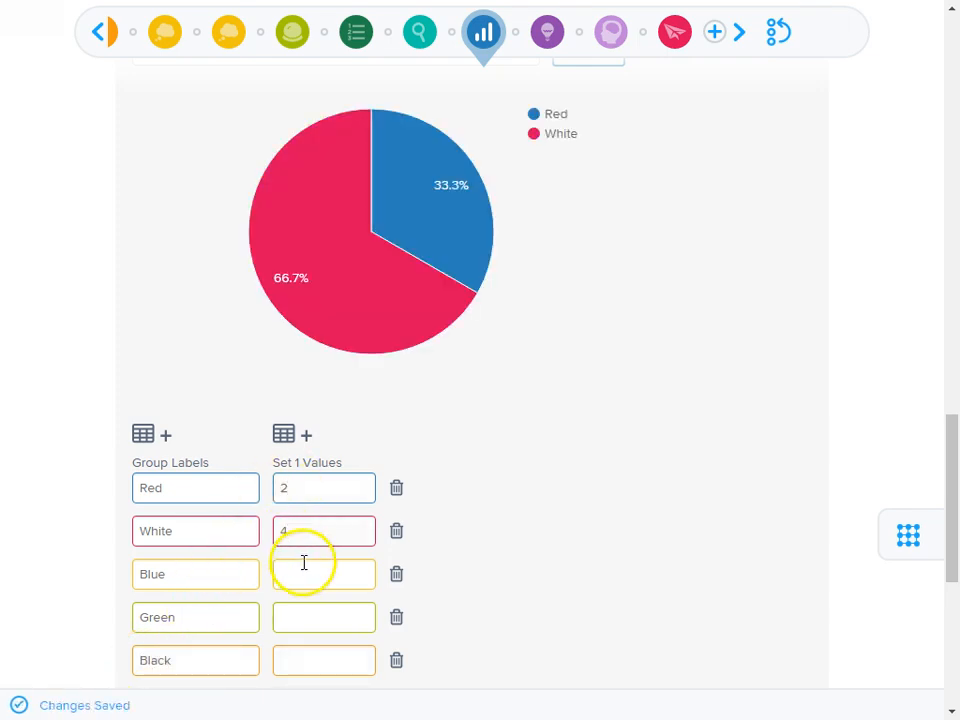
click(302, 574)
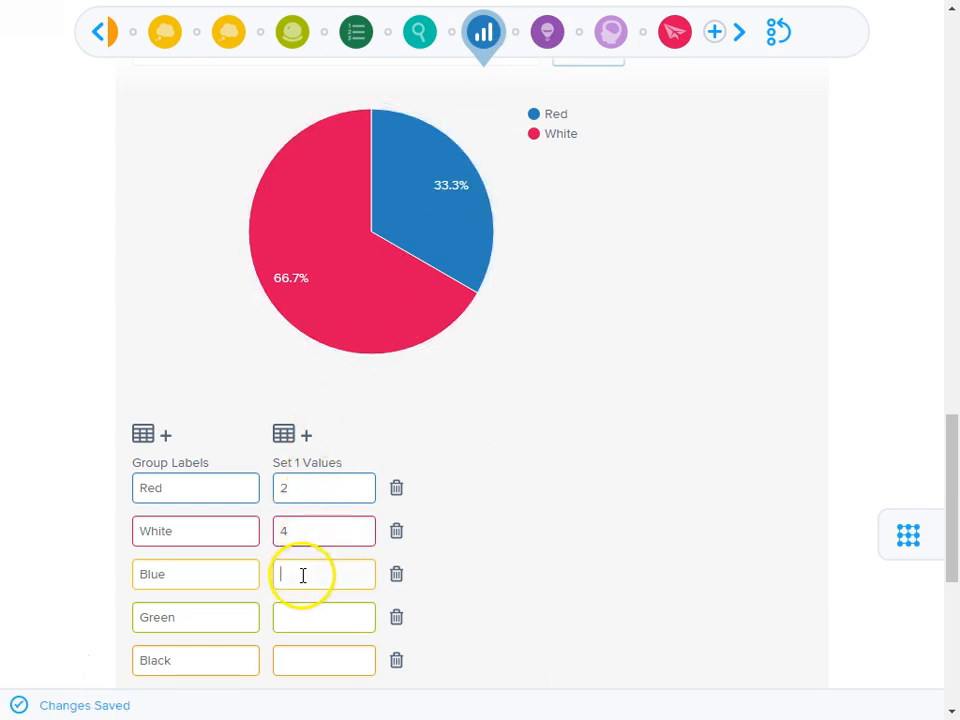
text(6)
click(306, 611)
text(1)
key(Tab)
click(310, 650)
text(10)
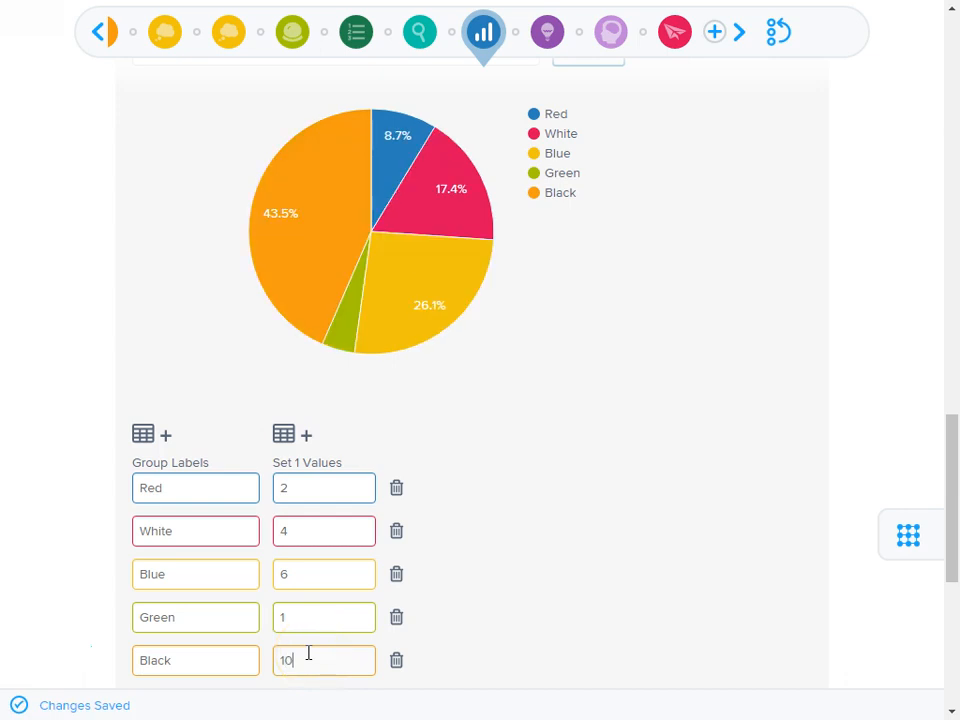
- Check the pie chart against its entered labels and values, and finish editing it
scroll(310, 655, down, 5)
scroll(345, 422, up, 5)
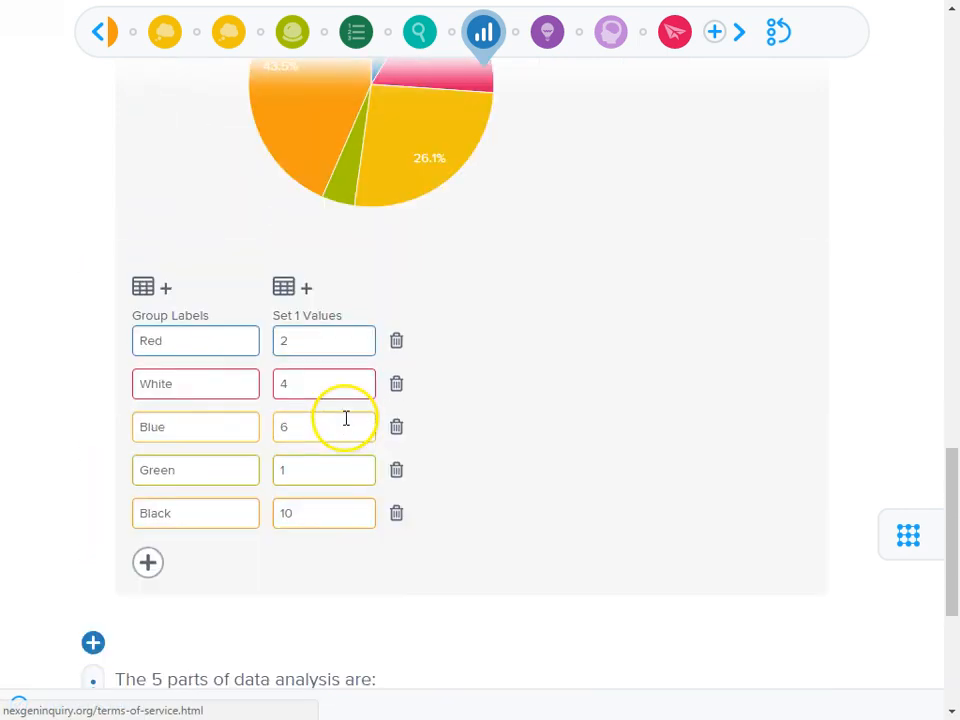
mouse_move(313, 218)
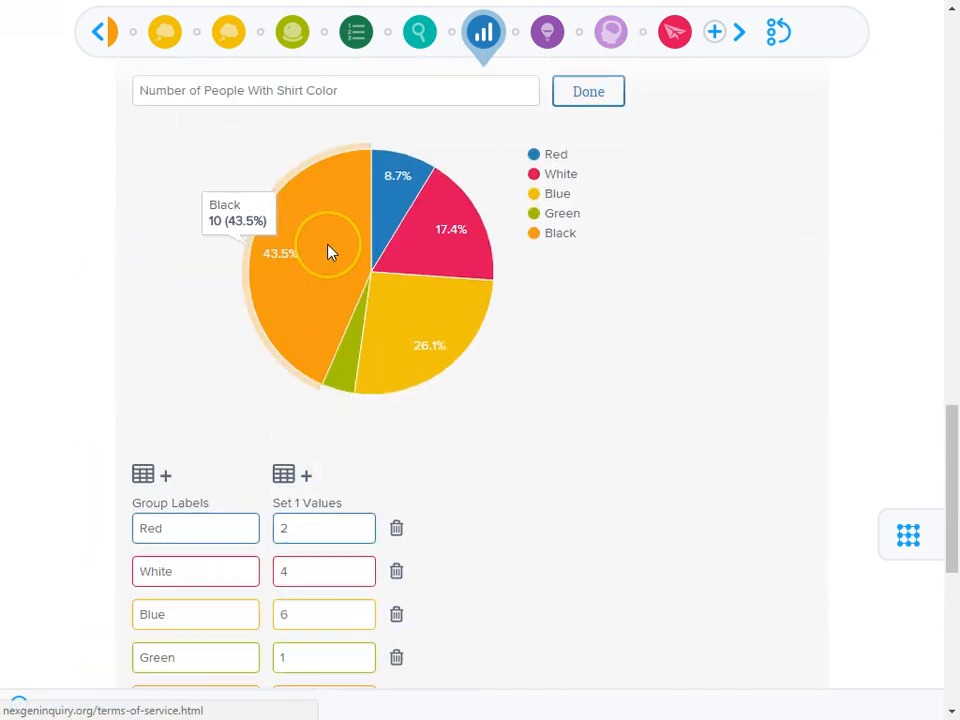
scroll(330, 251, down, 3)
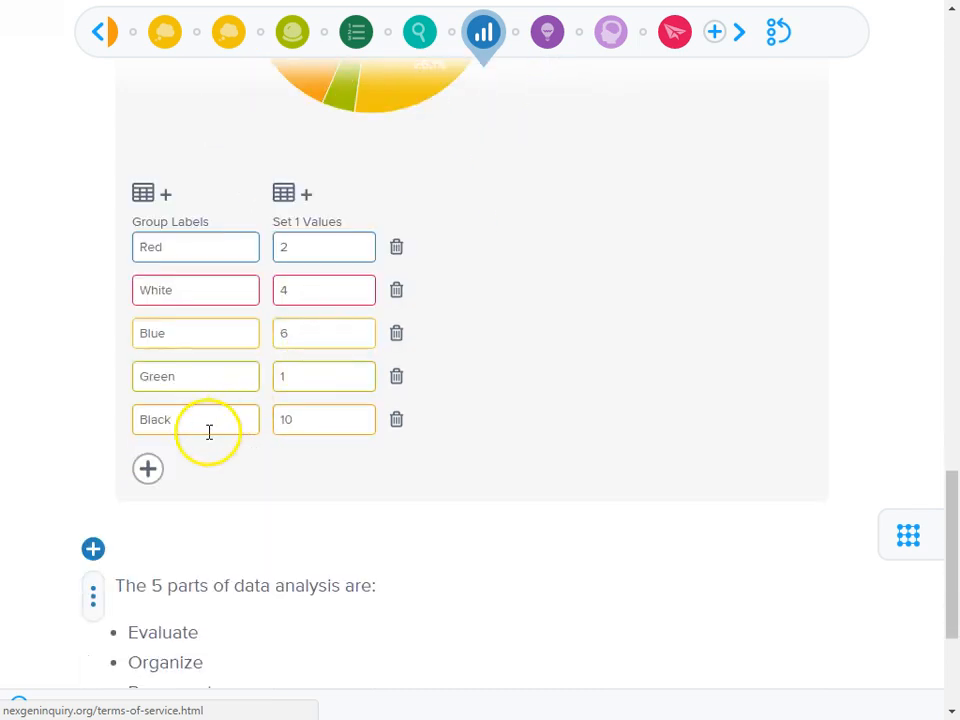
scroll(244, 302, up, 4)
scroll(410, 295, up, 3)
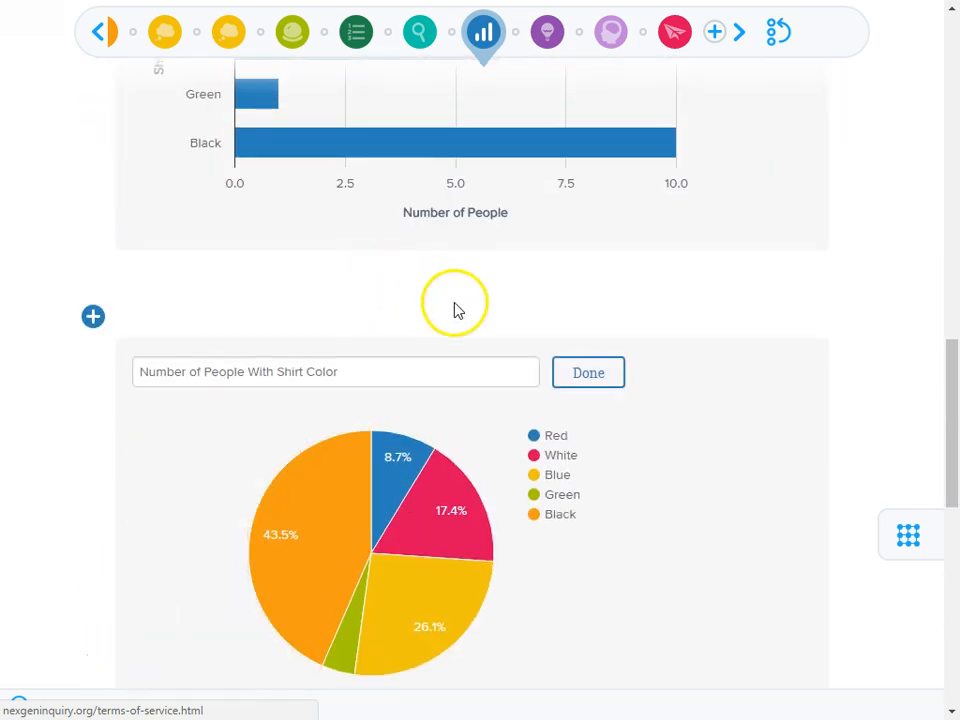
click(566, 369)
- Review the finished pie chart, shirt color table, bar graph, list of data analysis parts and assignment instructions
scroll(525, 343, down, 3)
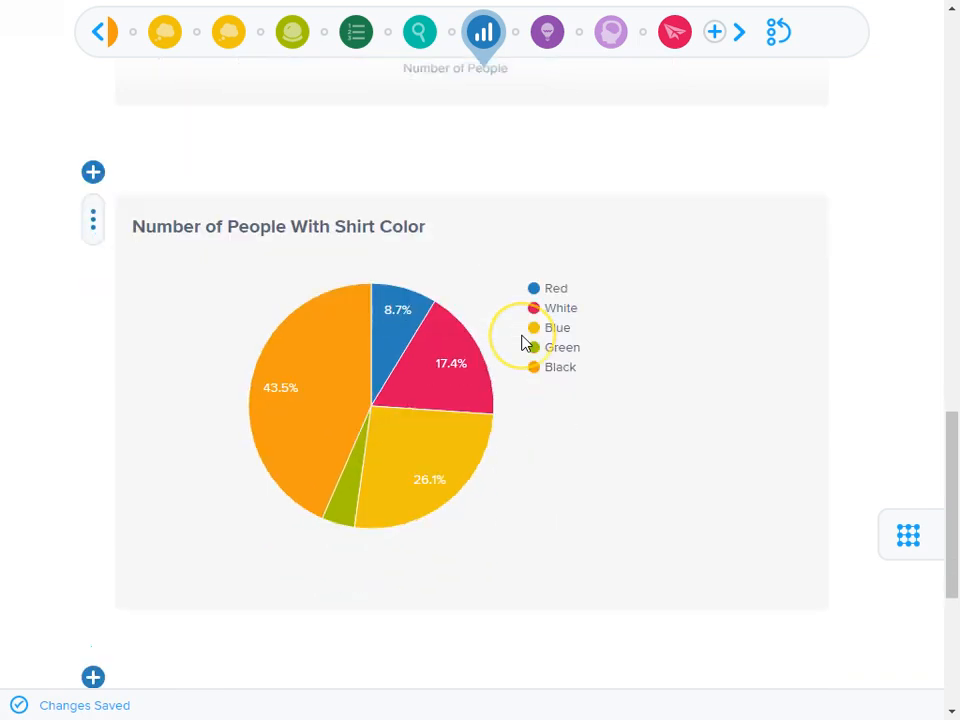
scroll(523, 343, up, 4)
scroll(524, 342, up, 5)
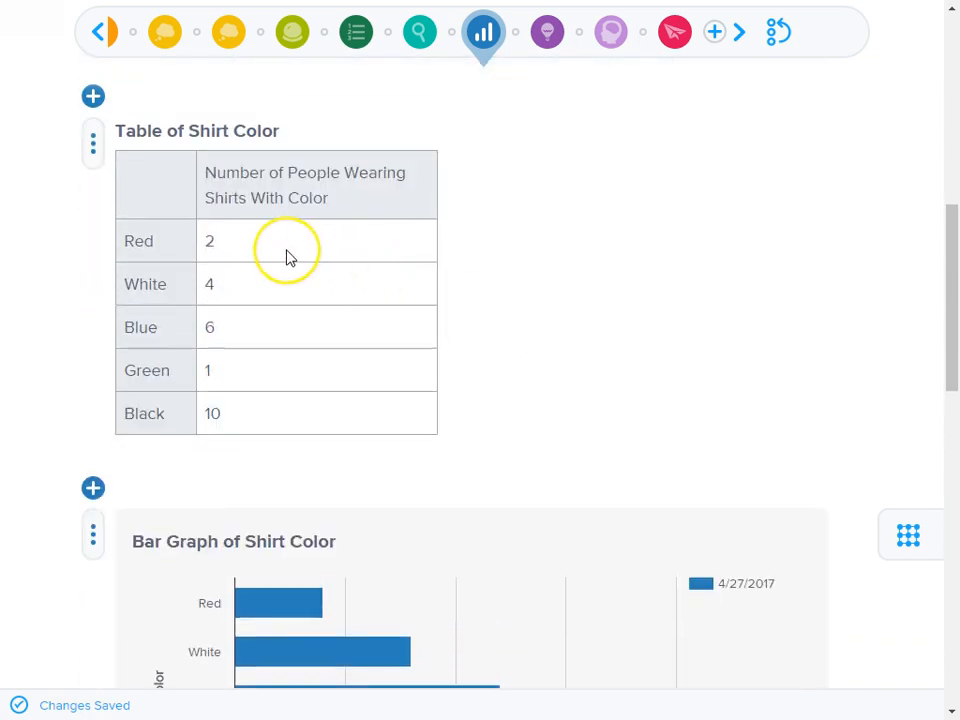
scroll(287, 257, down, 1)
scroll(287, 257, up, 1)
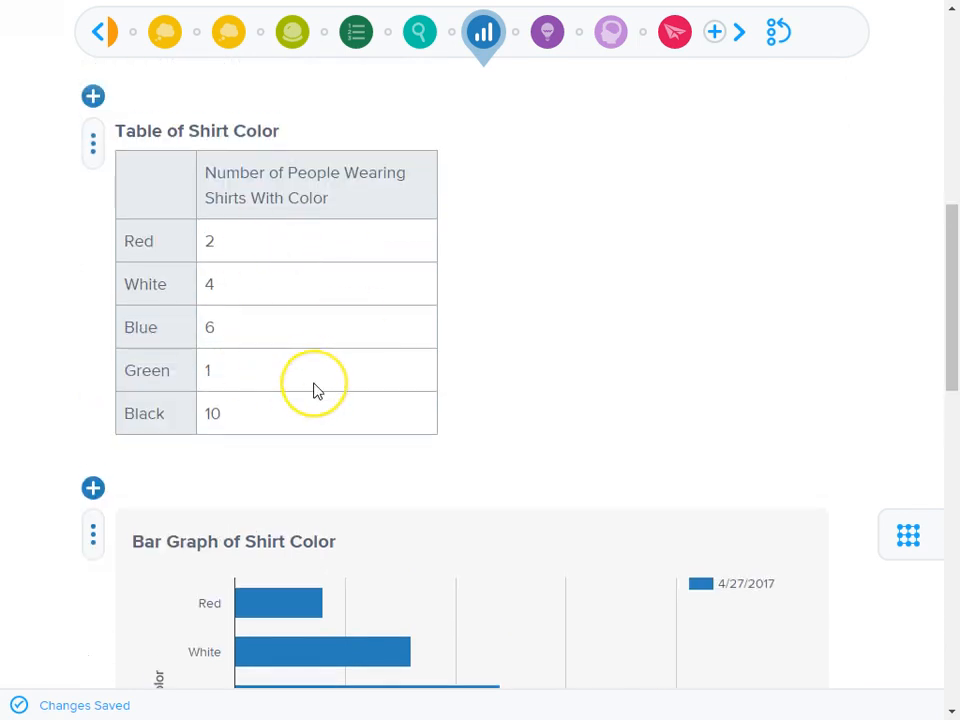
scroll(313, 390, down, 3)
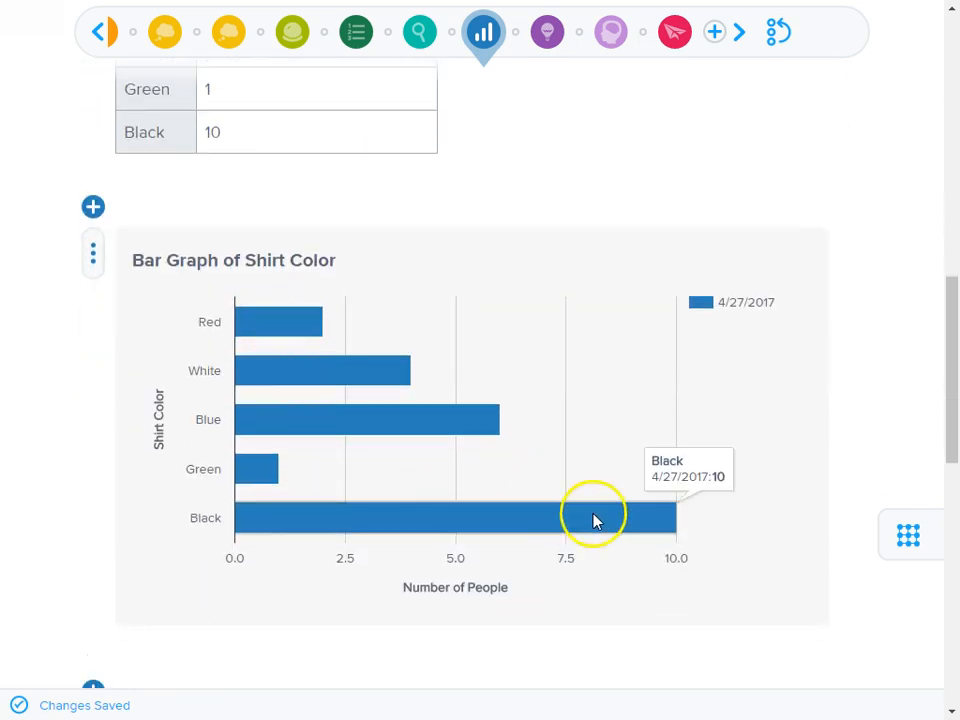
scroll(401, 480, down, 2)
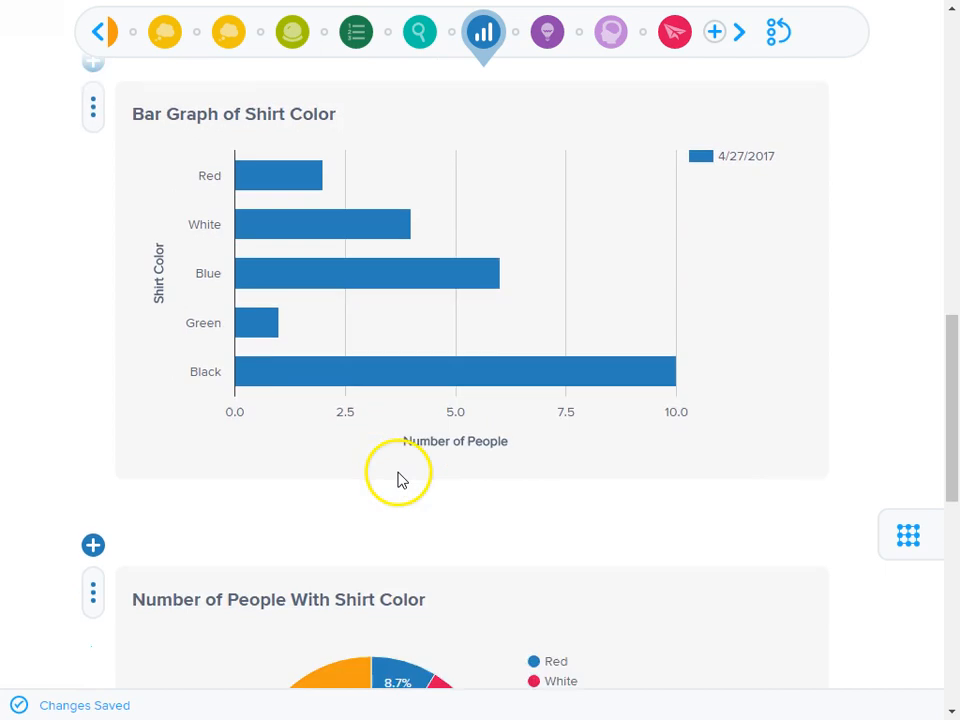
scroll(420, 430, down, 3)
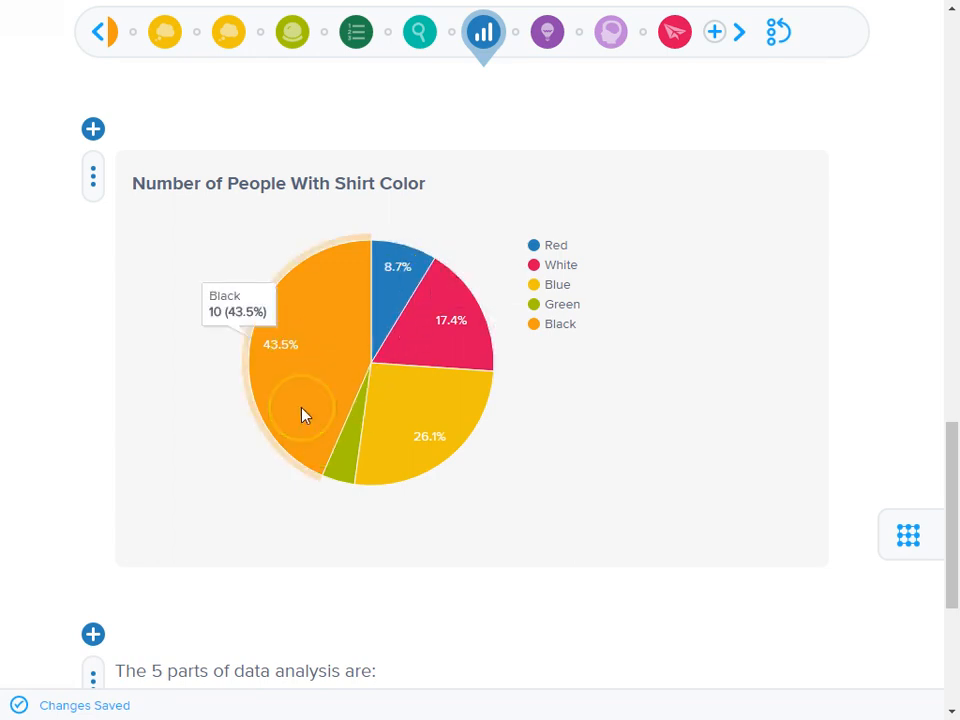
scroll(305, 415, down, 4)
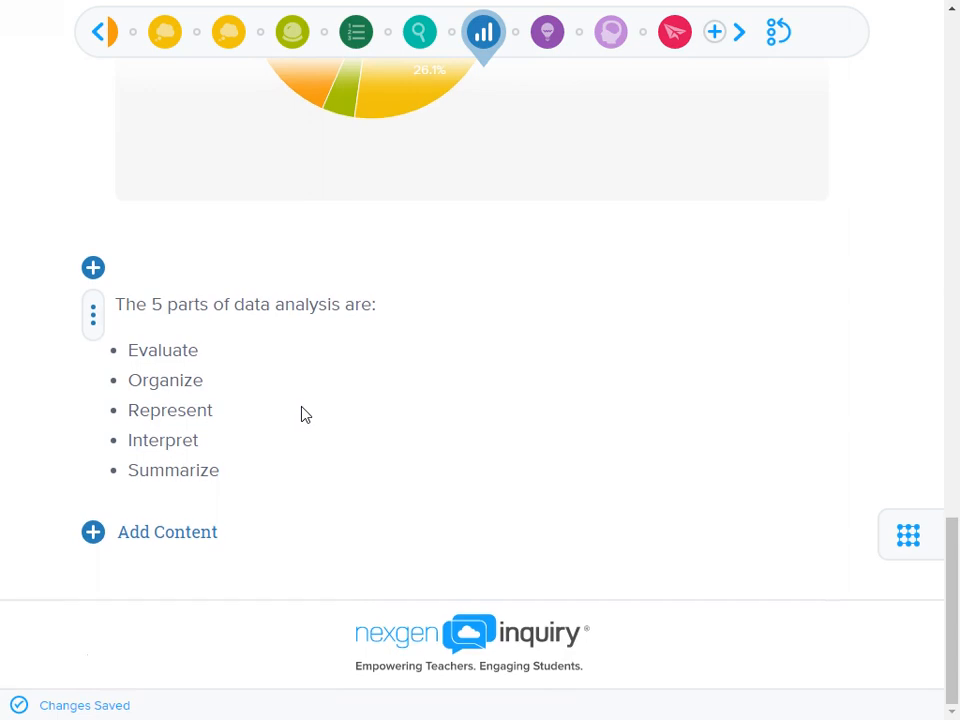
scroll(305, 415, up, 15)
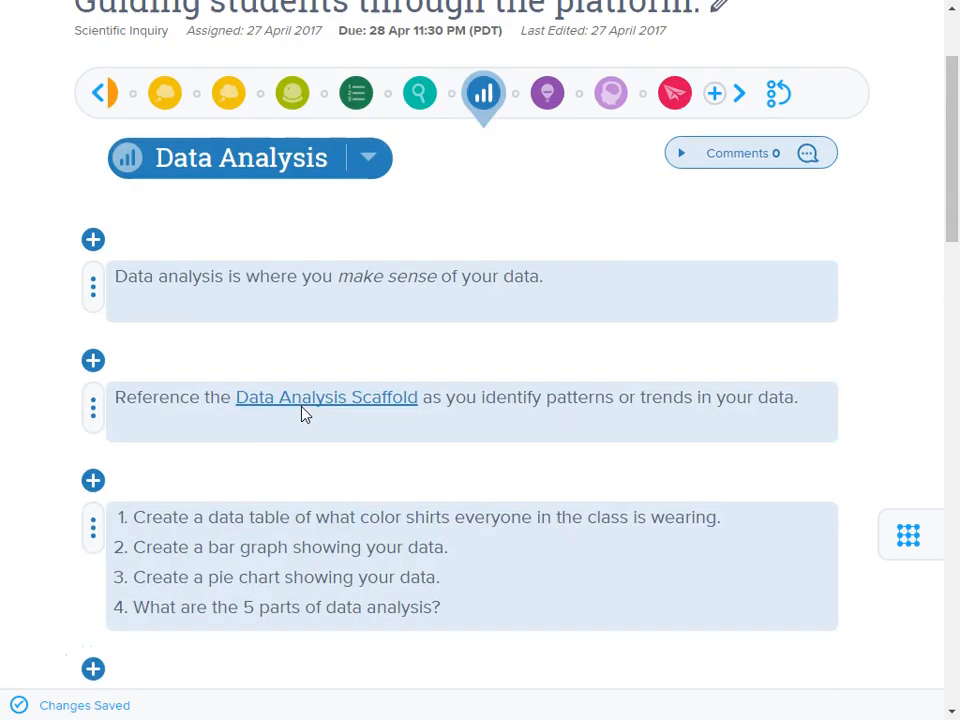
scroll(305, 415, up, 2)
scroll(305, 415, down, 3)
scroll(305, 415, up, 2)
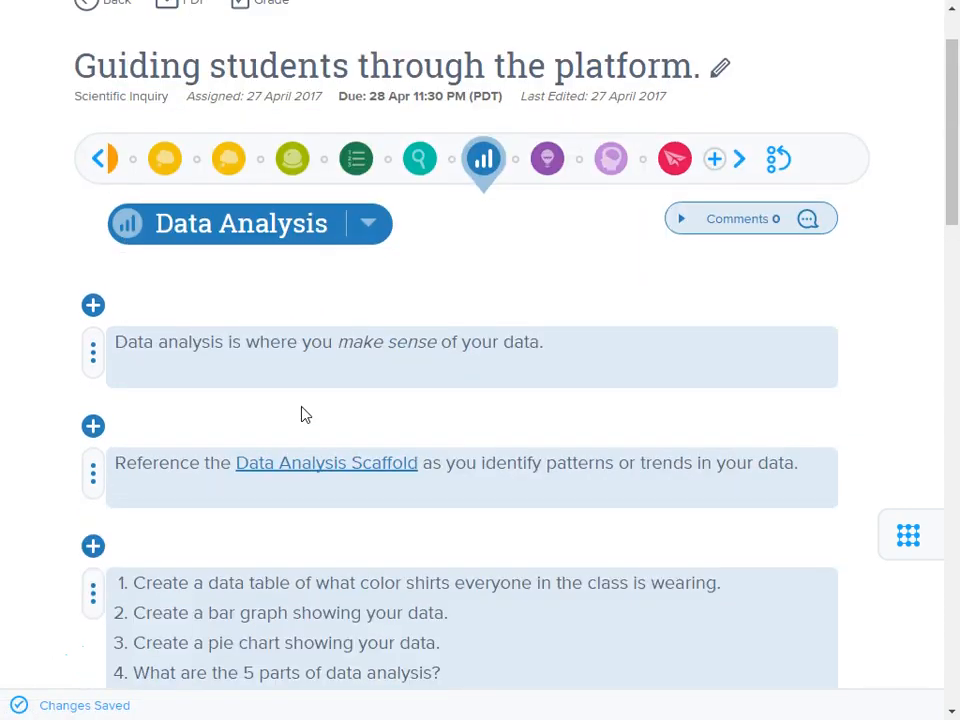
scroll(305, 415, up, 1)
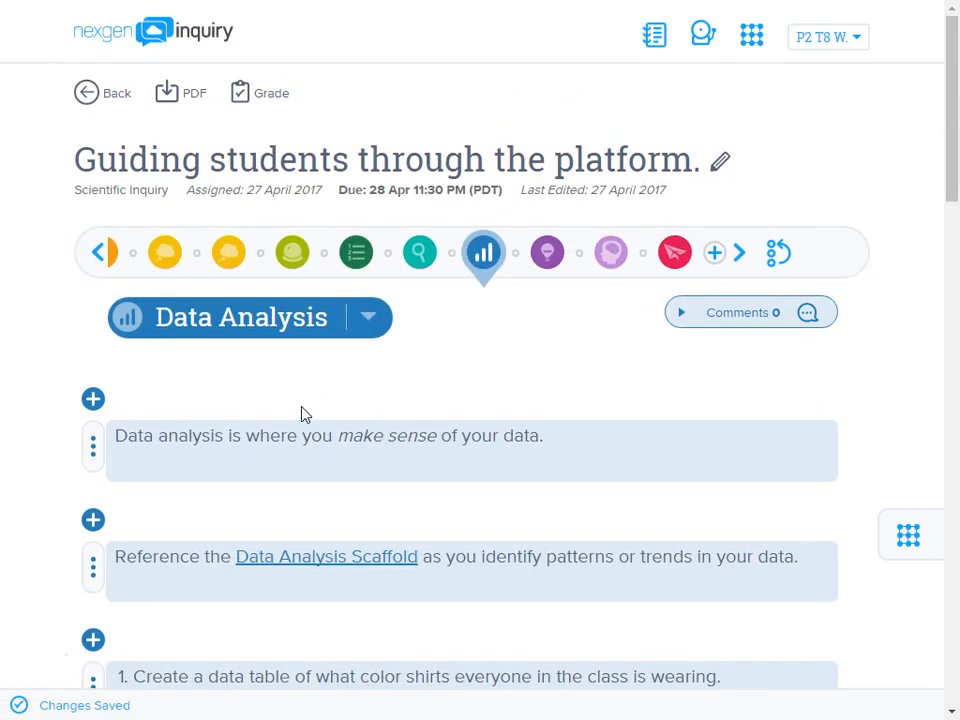